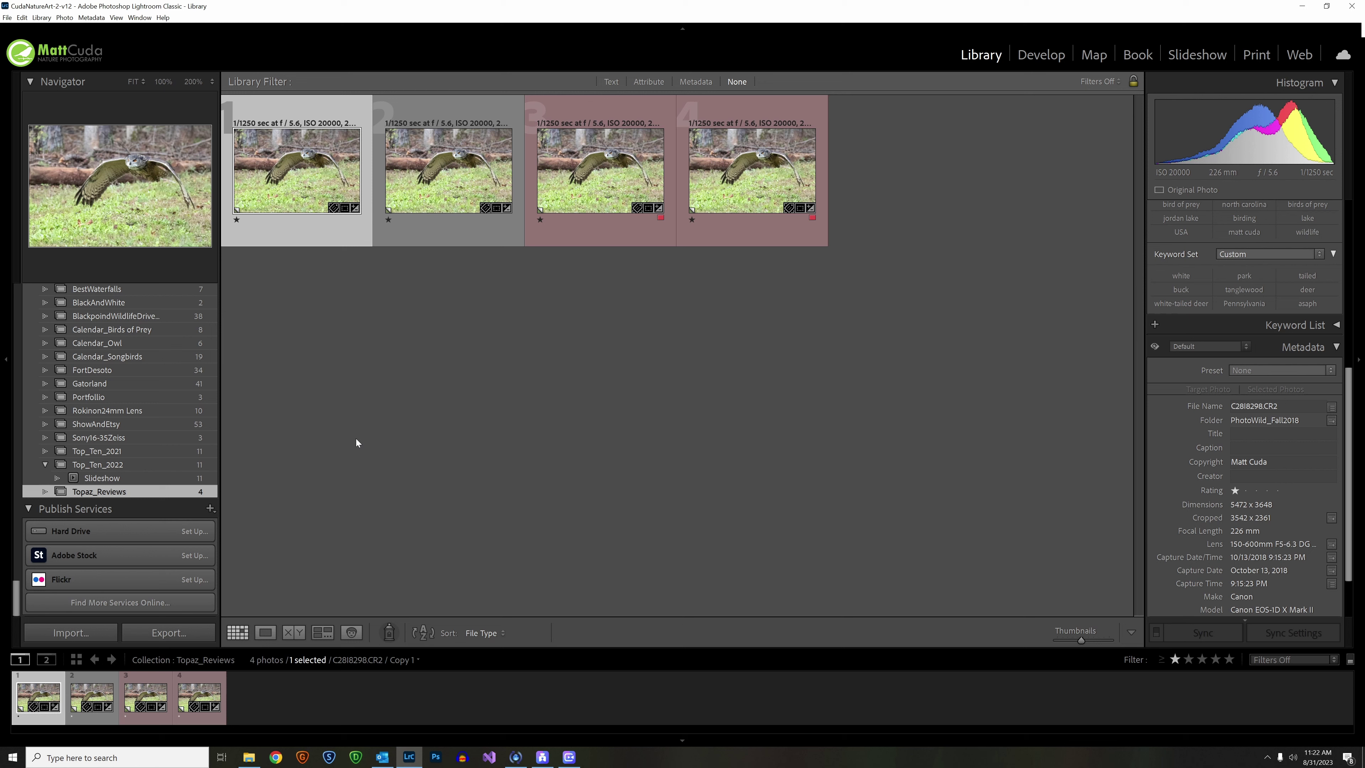
# Inspect the first owl copy at 200%, checking background noise, wing and eye, then fit it again
pyautogui.doubleClick(285, 171)
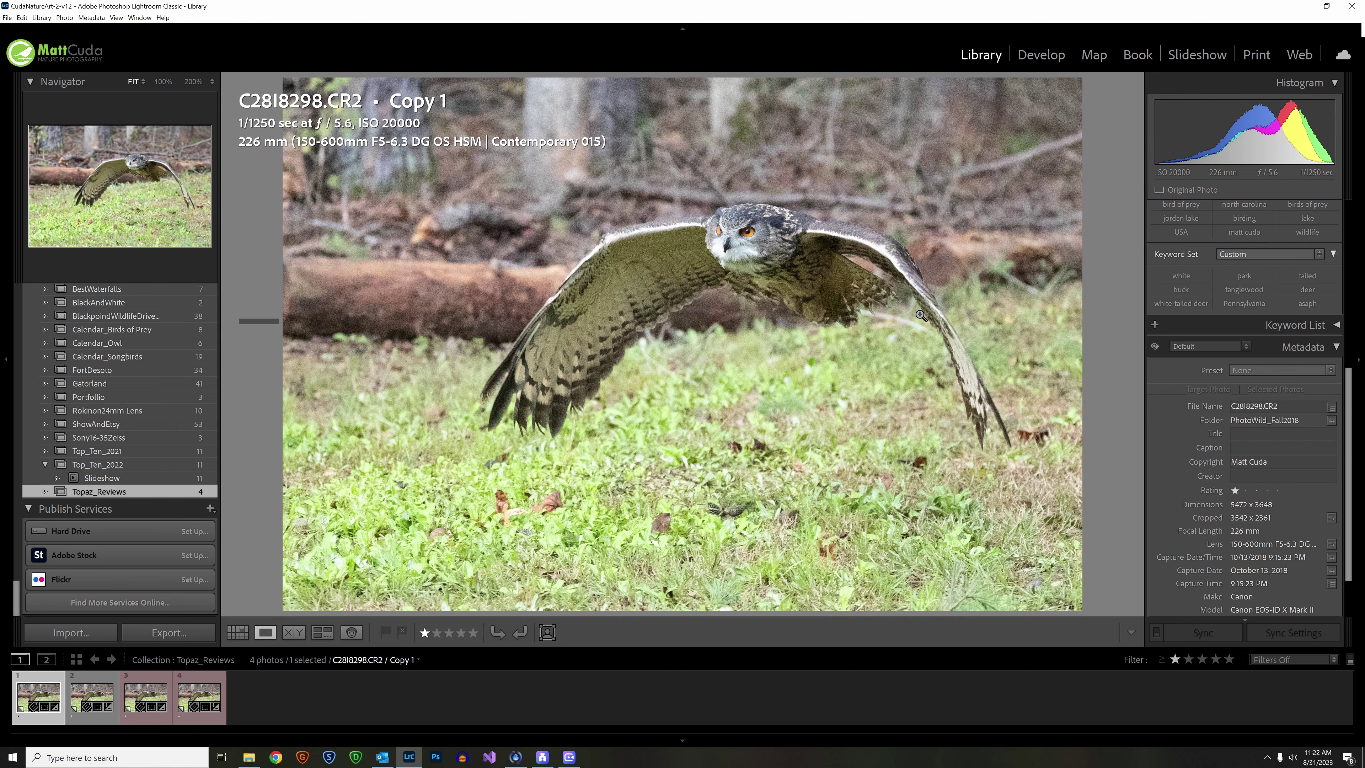
pyautogui.click(431, 164)
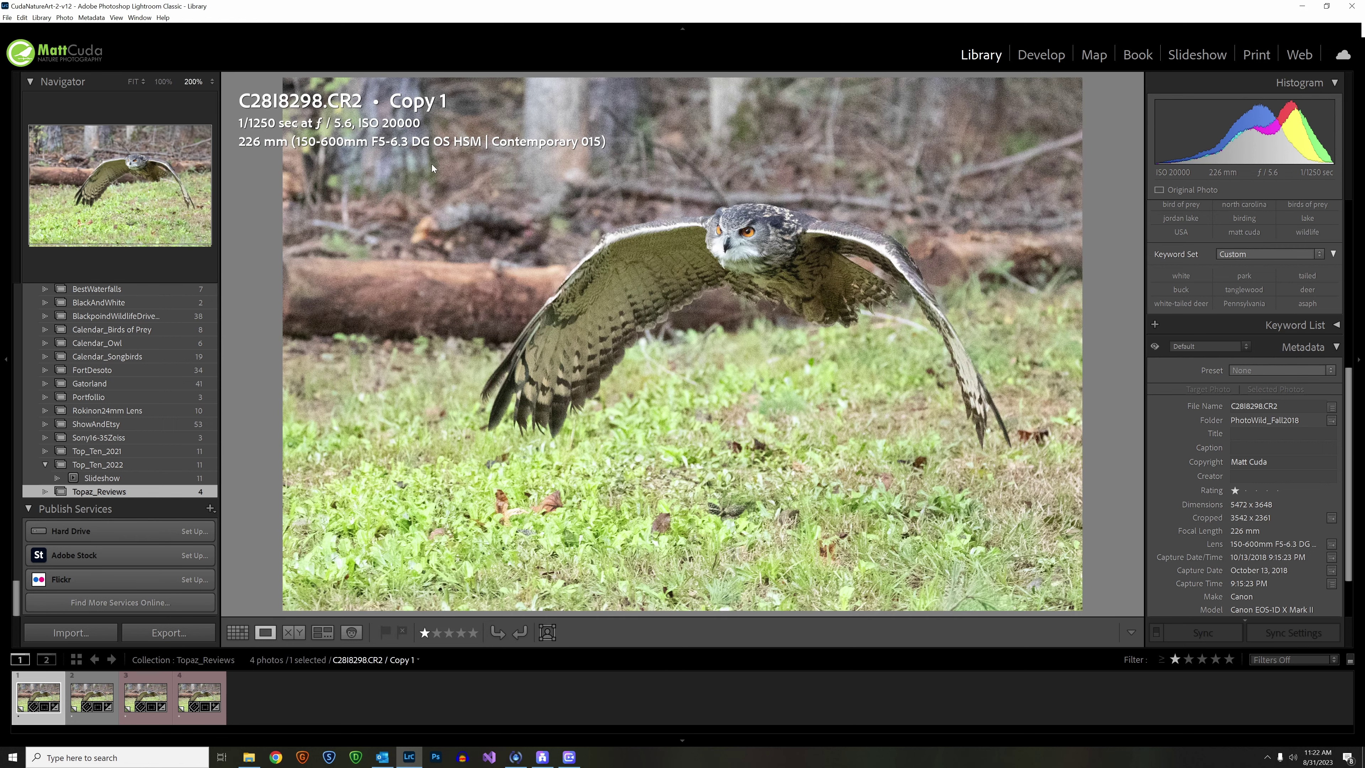
pyautogui.moveTo(432, 164); pyautogui.dragTo(478, 396)
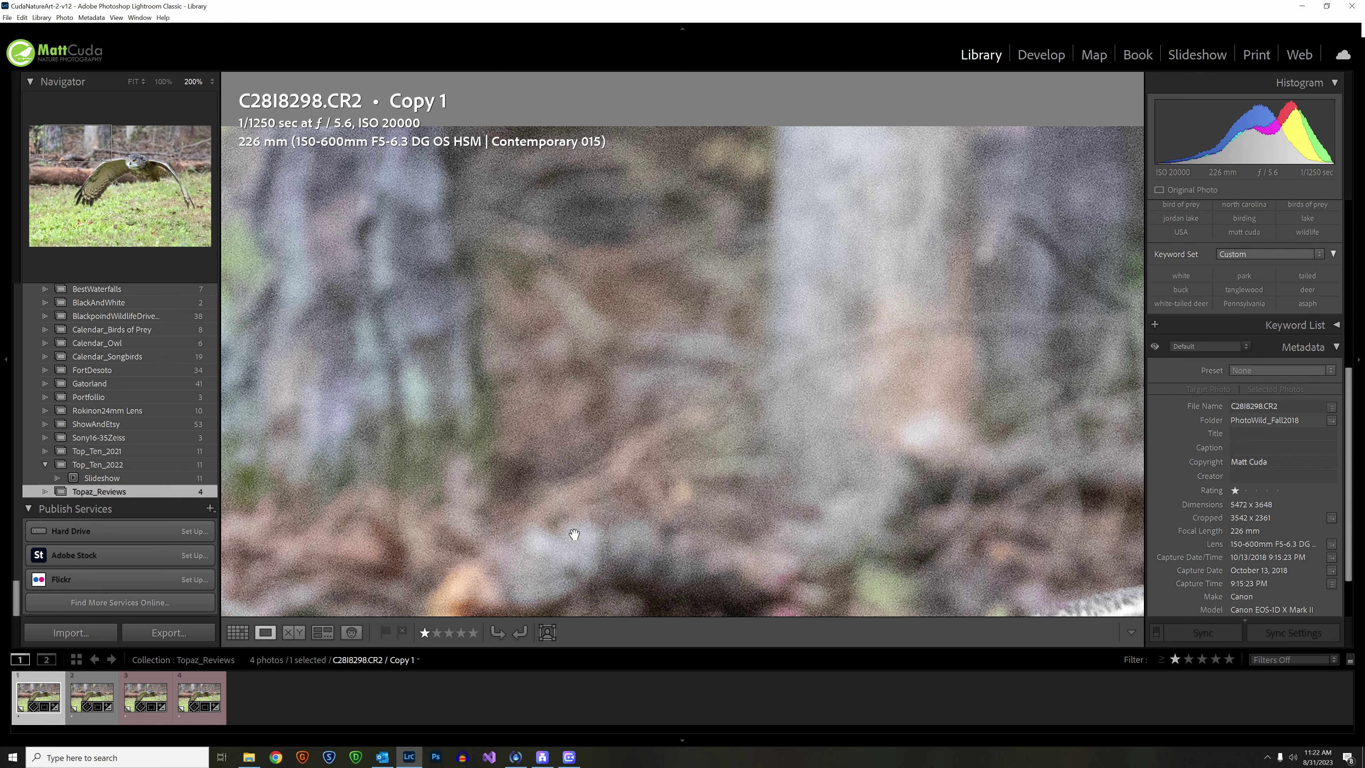
pyautogui.moveTo(725, 430); pyautogui.dragTo(487, 228)
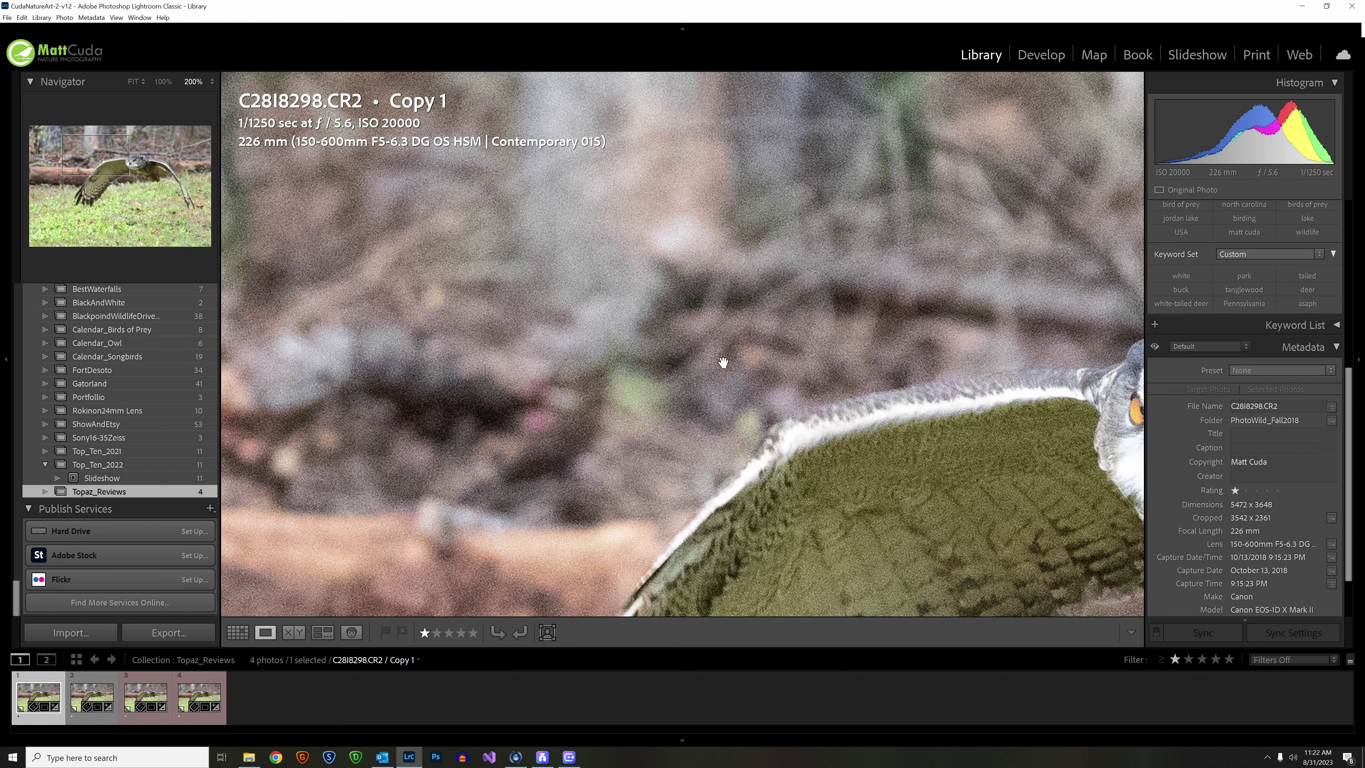
pyautogui.moveTo(748, 339); pyautogui.dragTo(524, 183)
pyautogui.moveTo(740, 282); pyautogui.dragTo(526, 278)
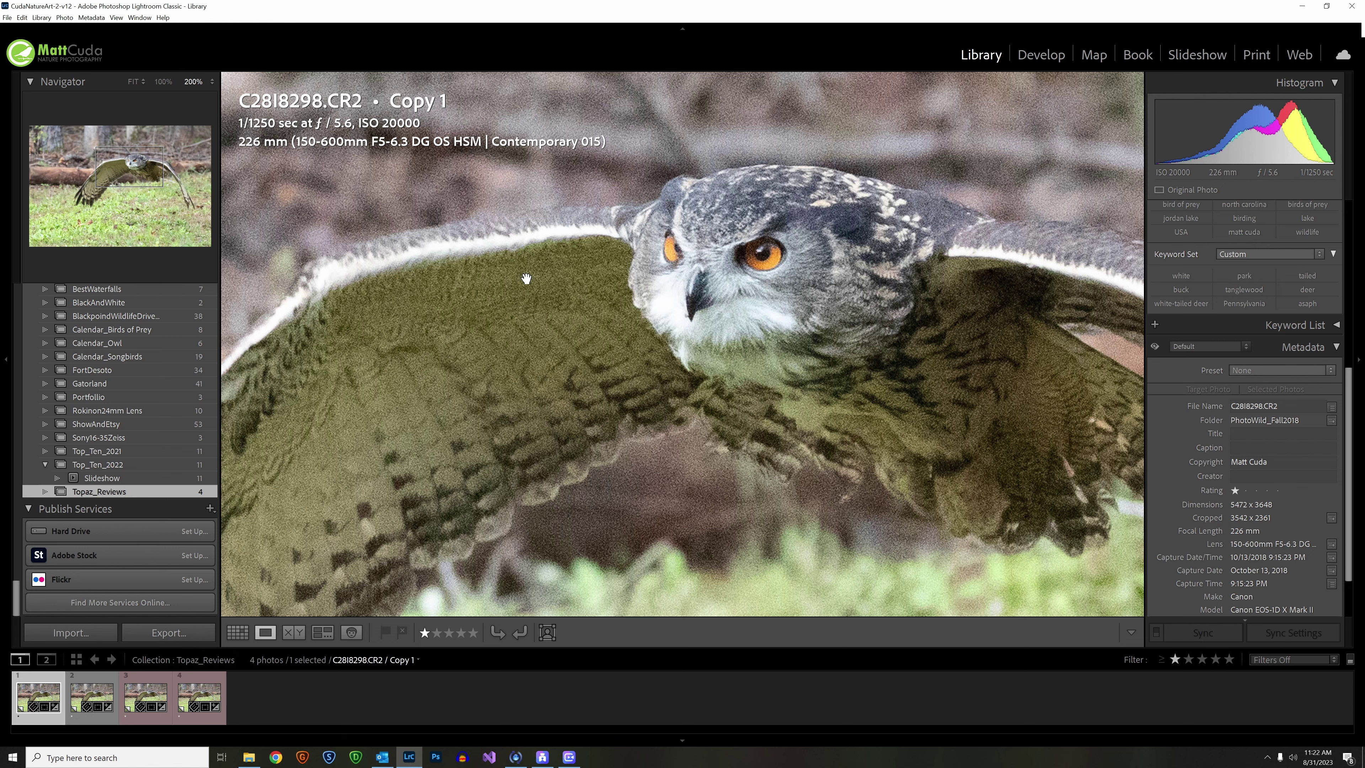
pyautogui.click(472, 270)
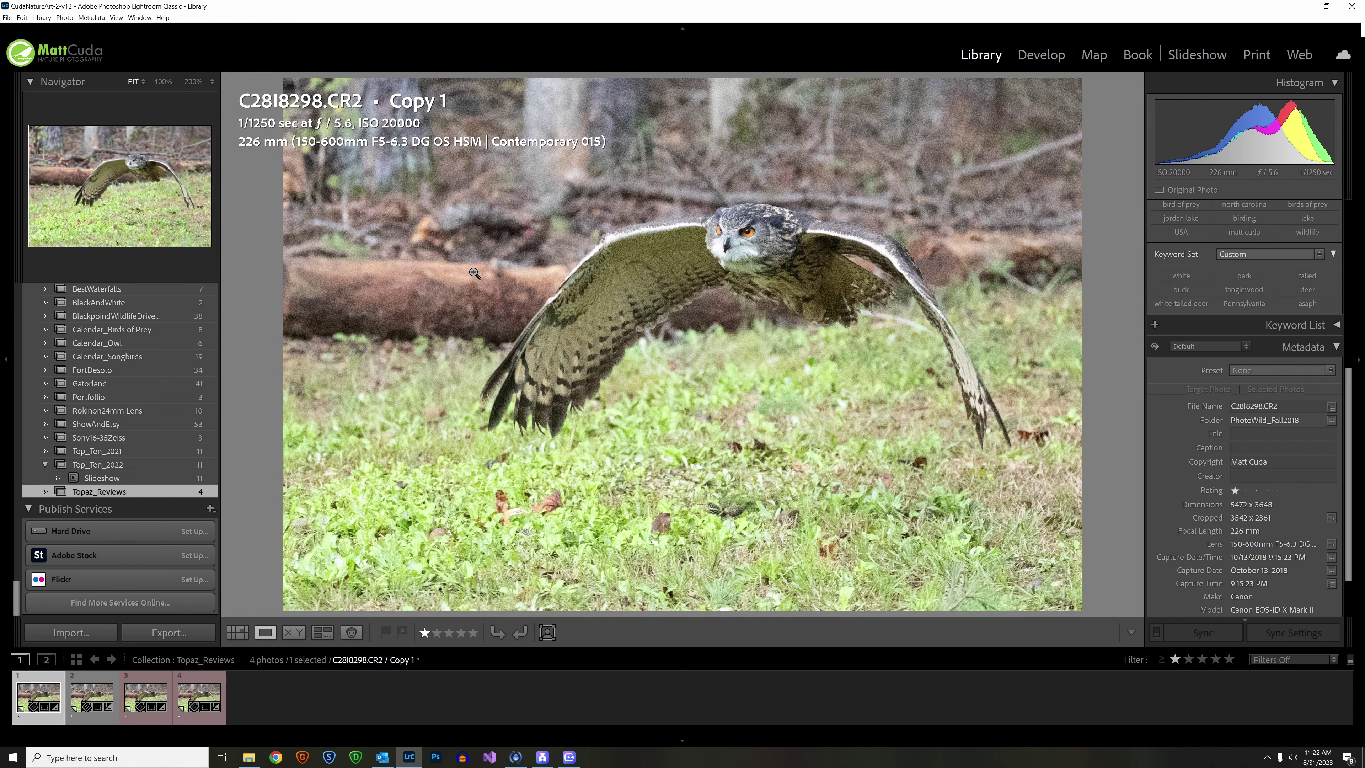
# Back in the grid, send the TOPAZ copy to Adobe Photoshop 2023 via Edit In
pyautogui.click(235, 643)
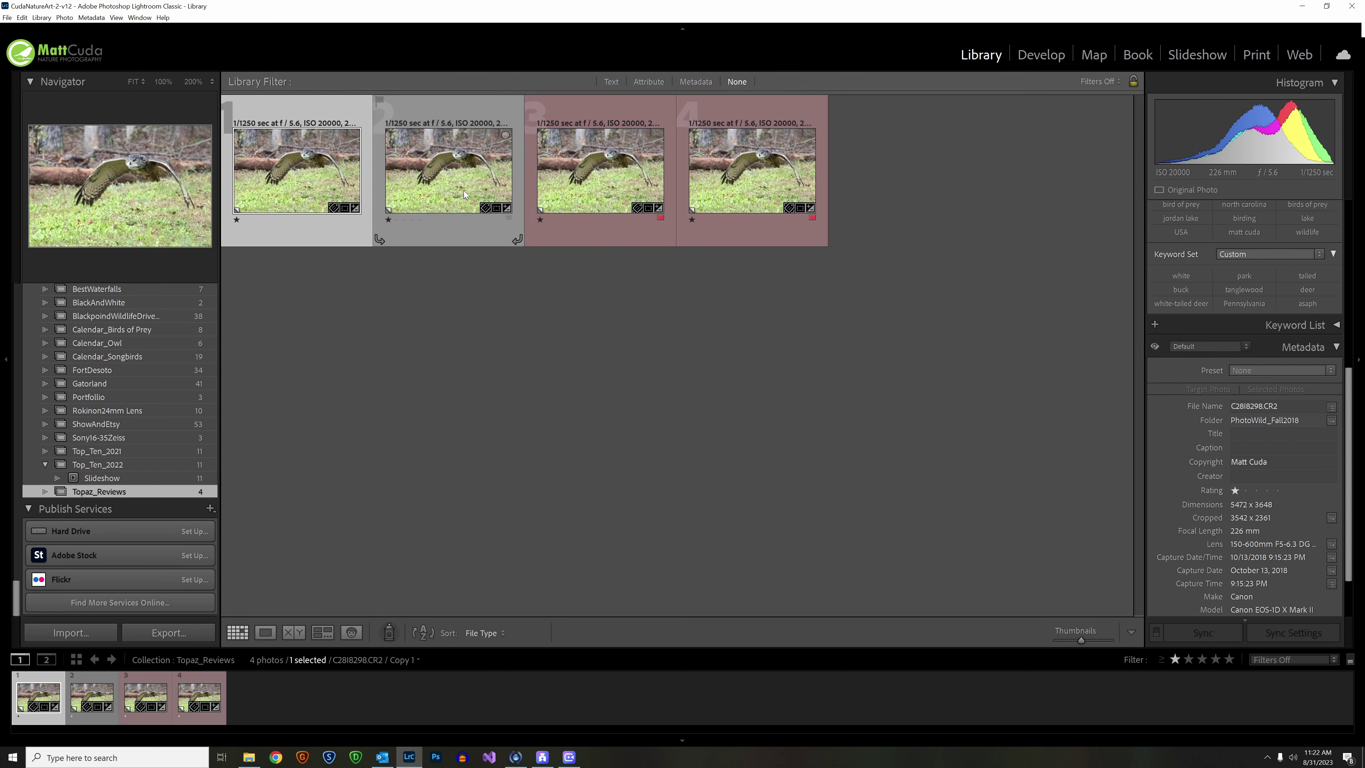
pyautogui.click(577, 192)
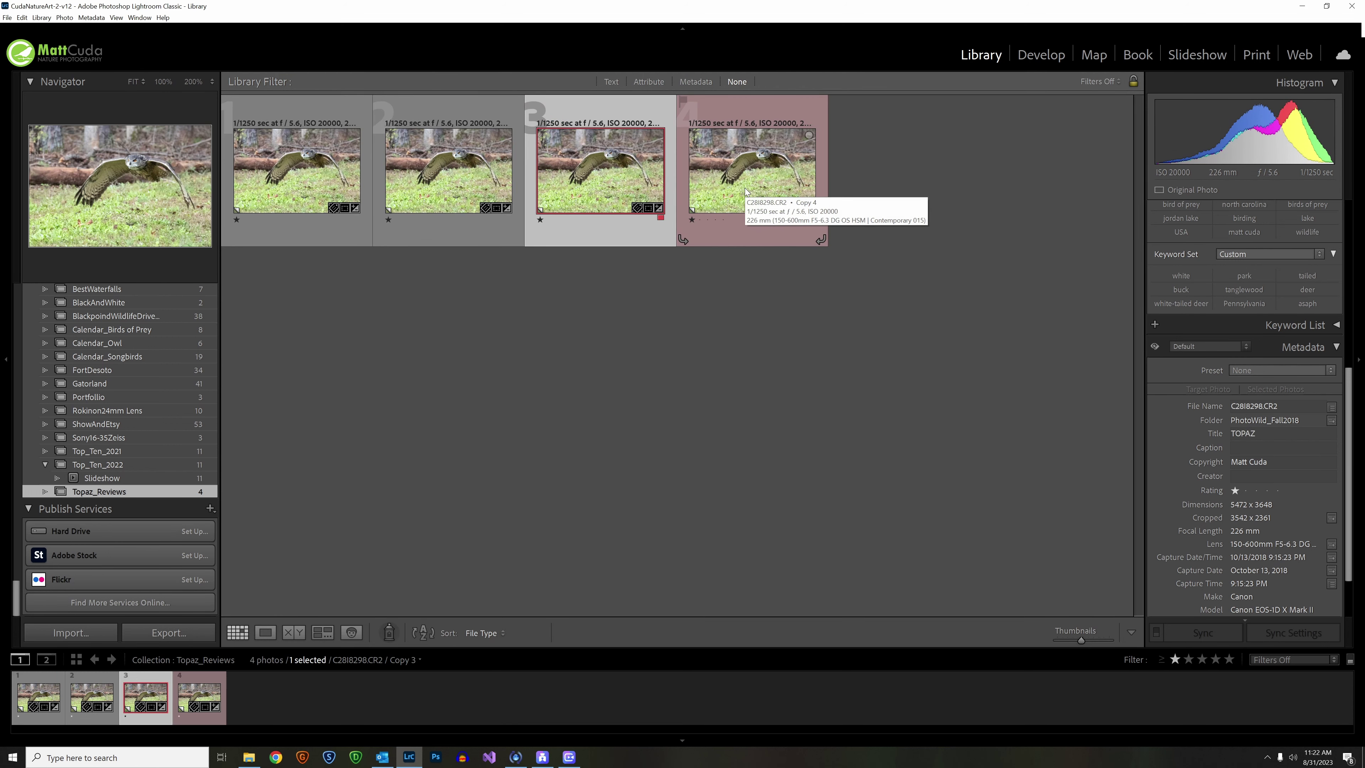
pyautogui.click(745, 191)
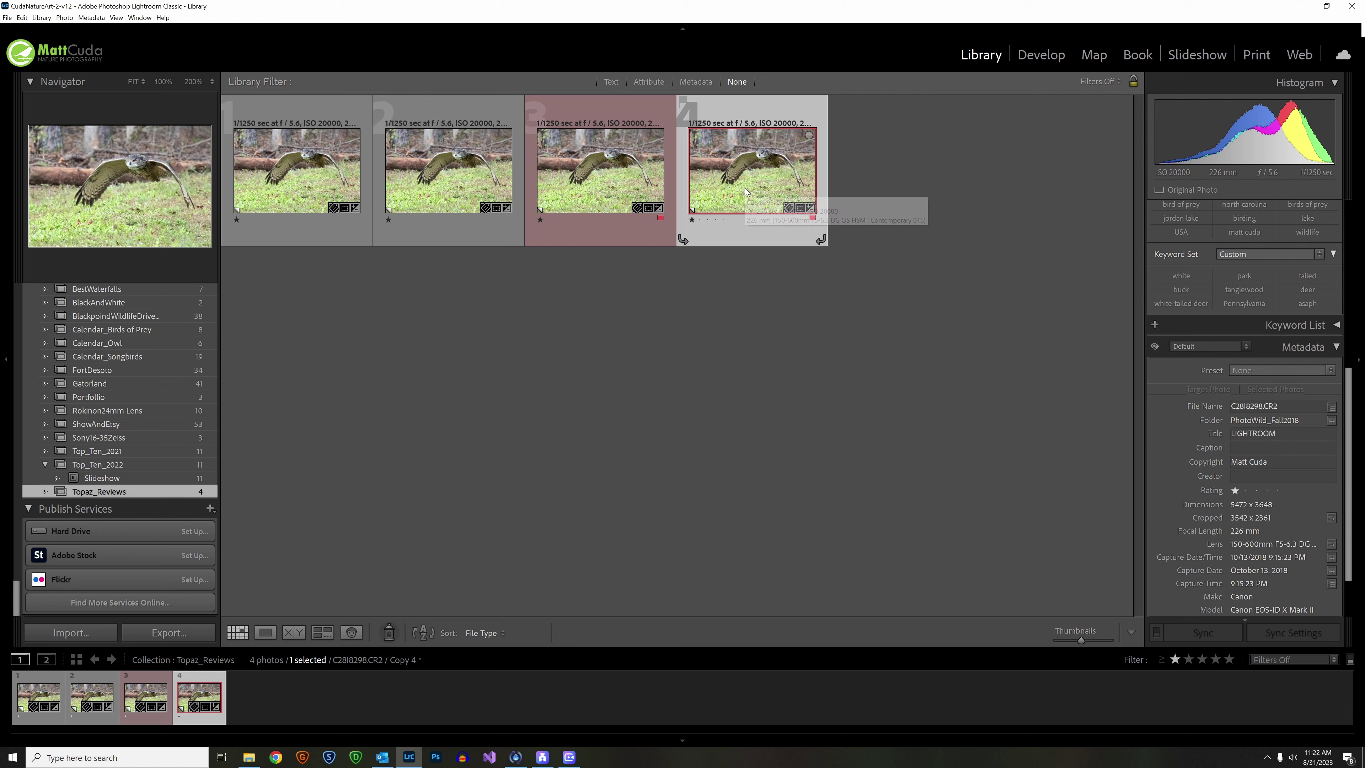
pyautogui.click(587, 162)
pyautogui.rightClick(587, 161)
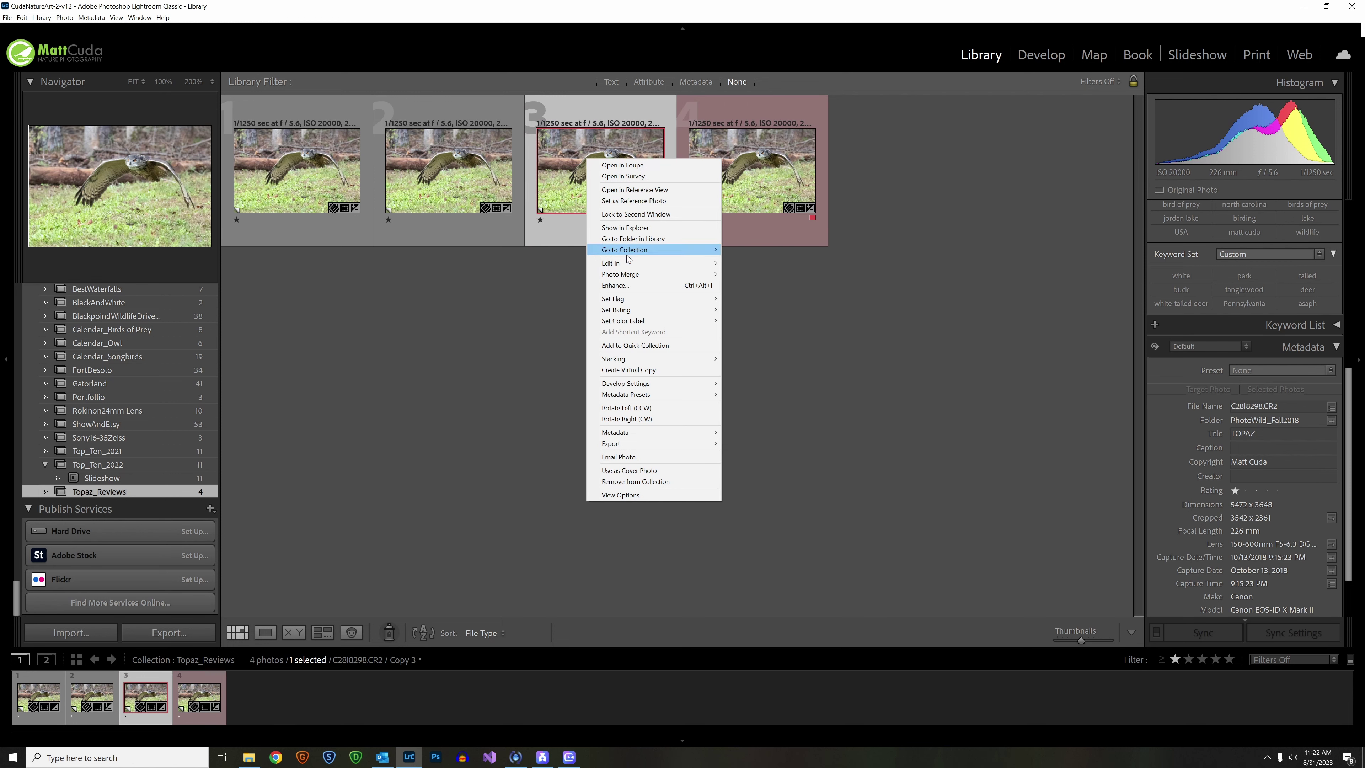
pyautogui.moveTo(616, 268)
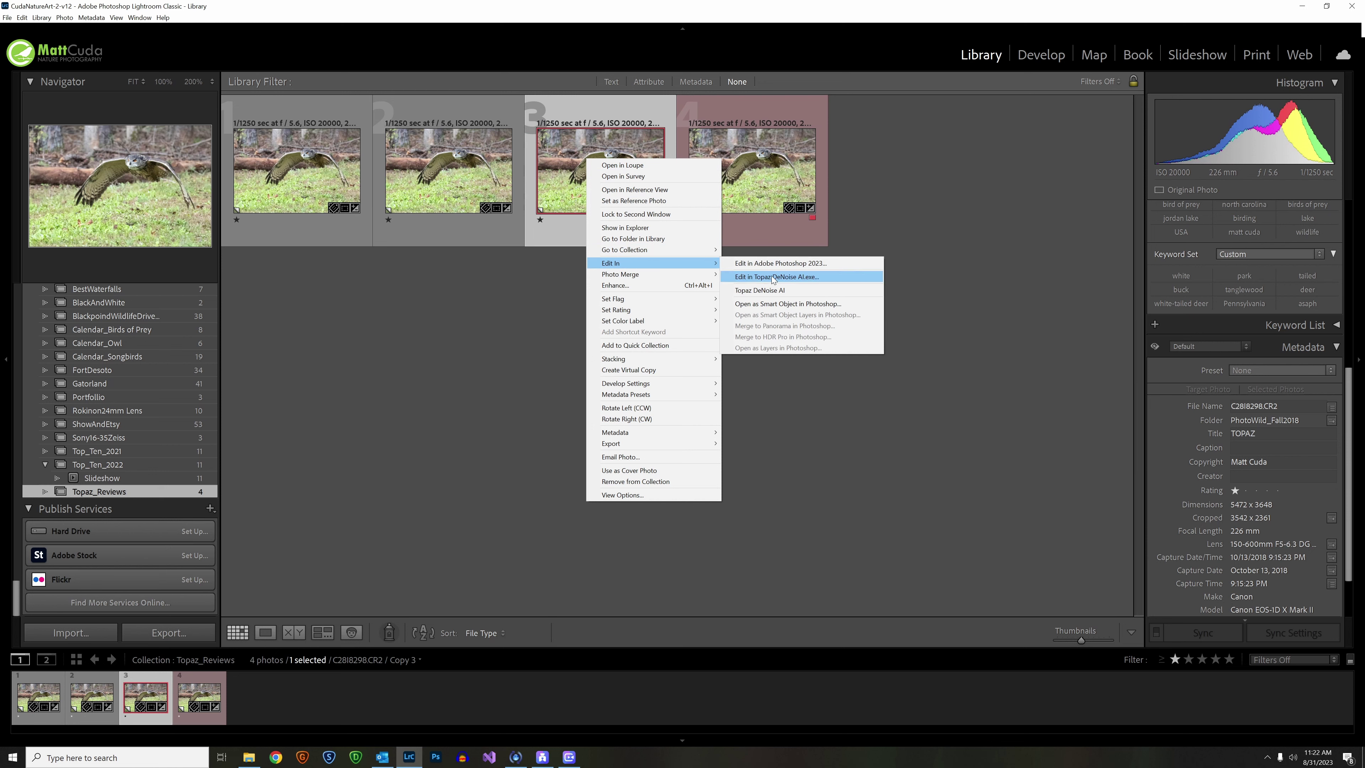
pyautogui.click(771, 264)
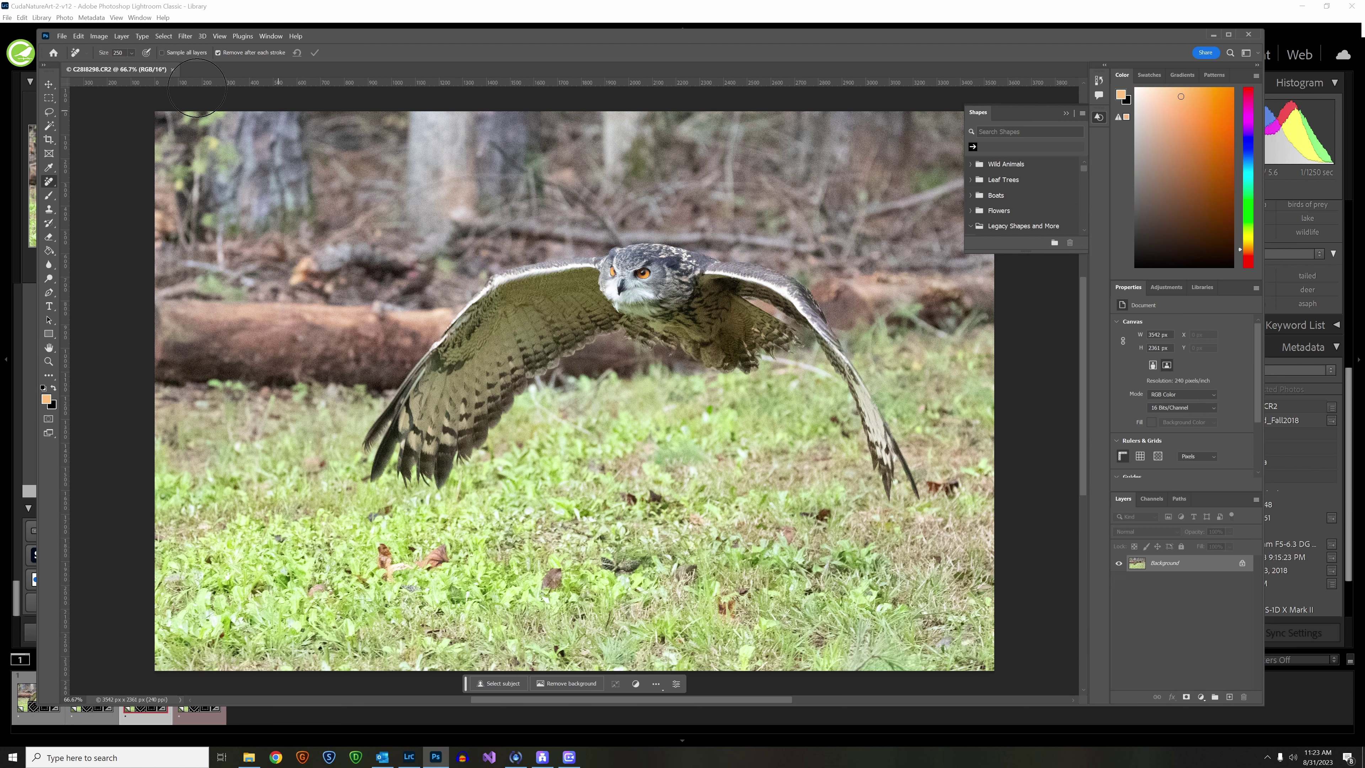
# Run Topaz Photo AI on the owl photo from Photoshop's Filter > Topaz Labs menu
pyautogui.click(185, 36)
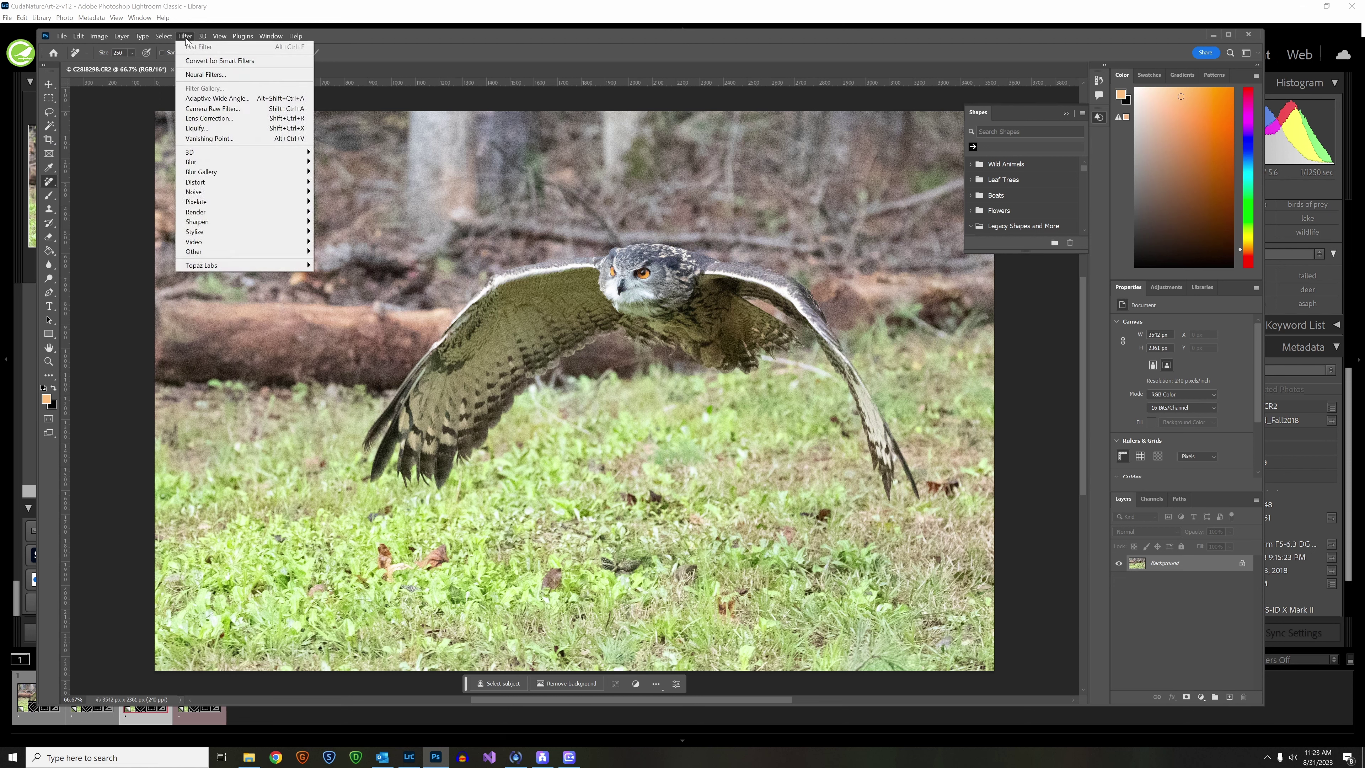
pyautogui.moveTo(247, 265)
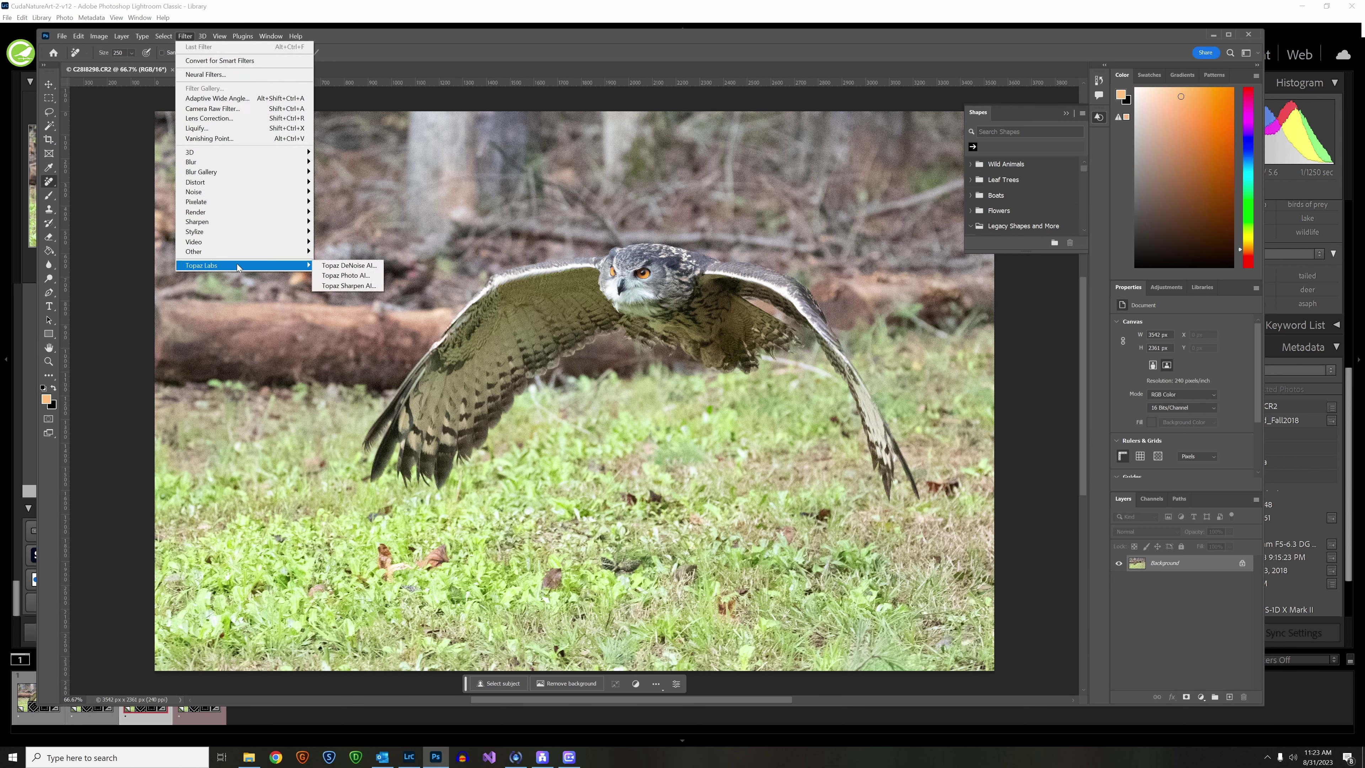
pyautogui.click(360, 276)
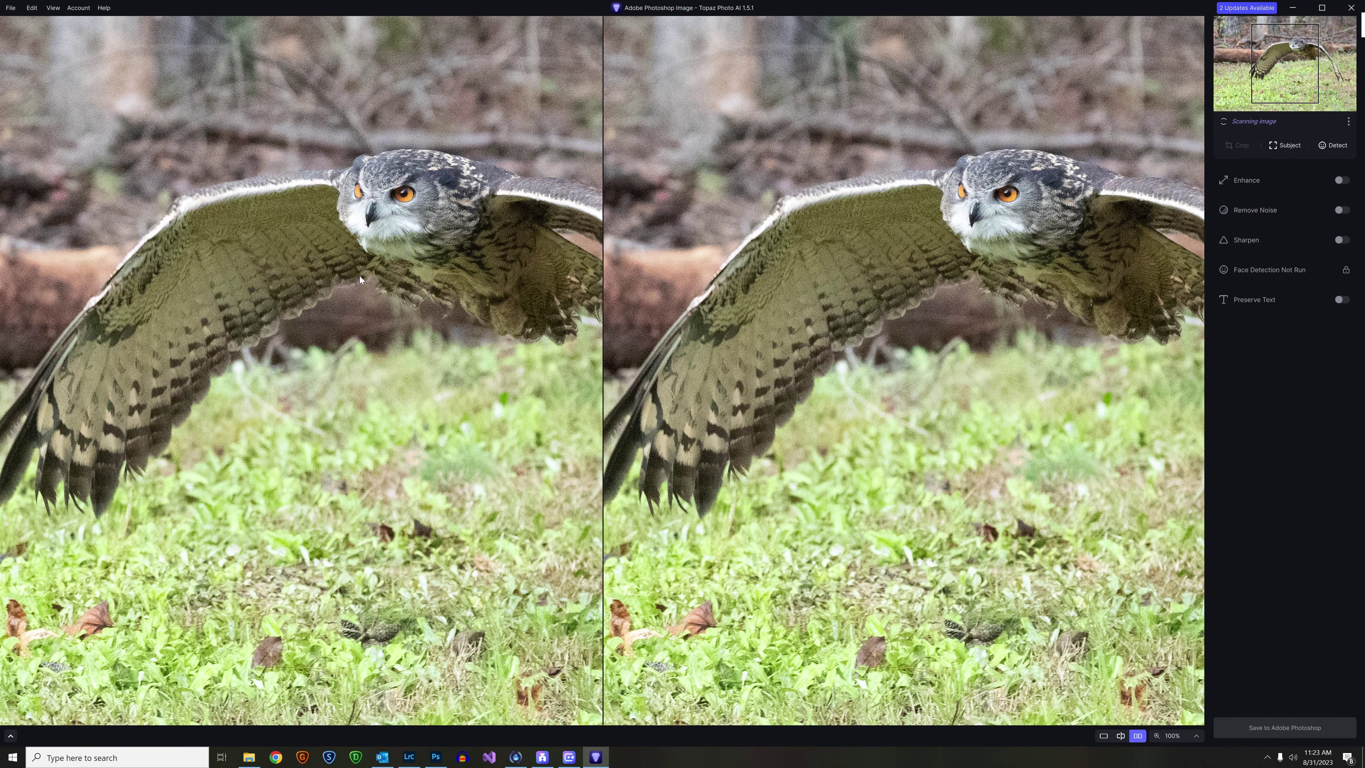
# Frame the owl in the before/after previews and show the Strong-model noise removal settings
pyautogui.moveTo(360, 275); pyautogui.dragTo(282, 401)
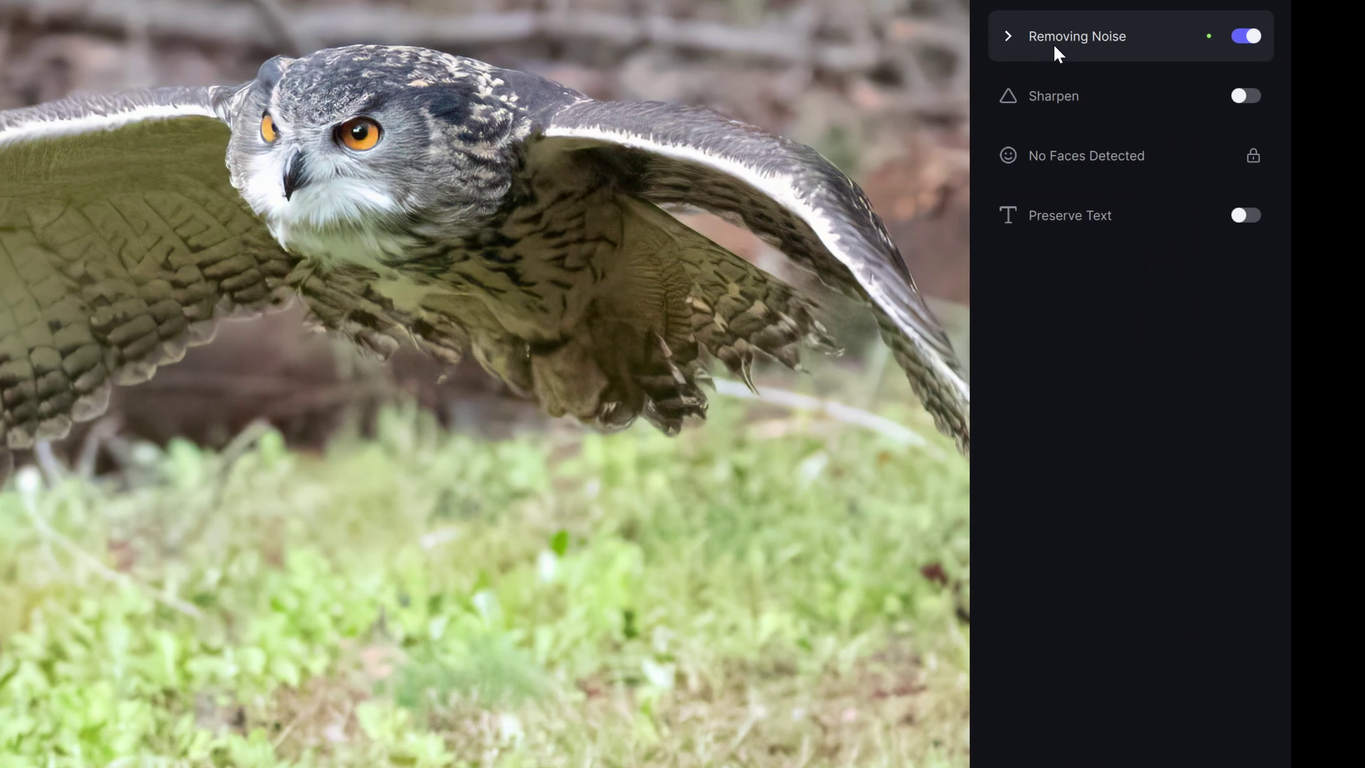
pyautogui.click(1057, 53)
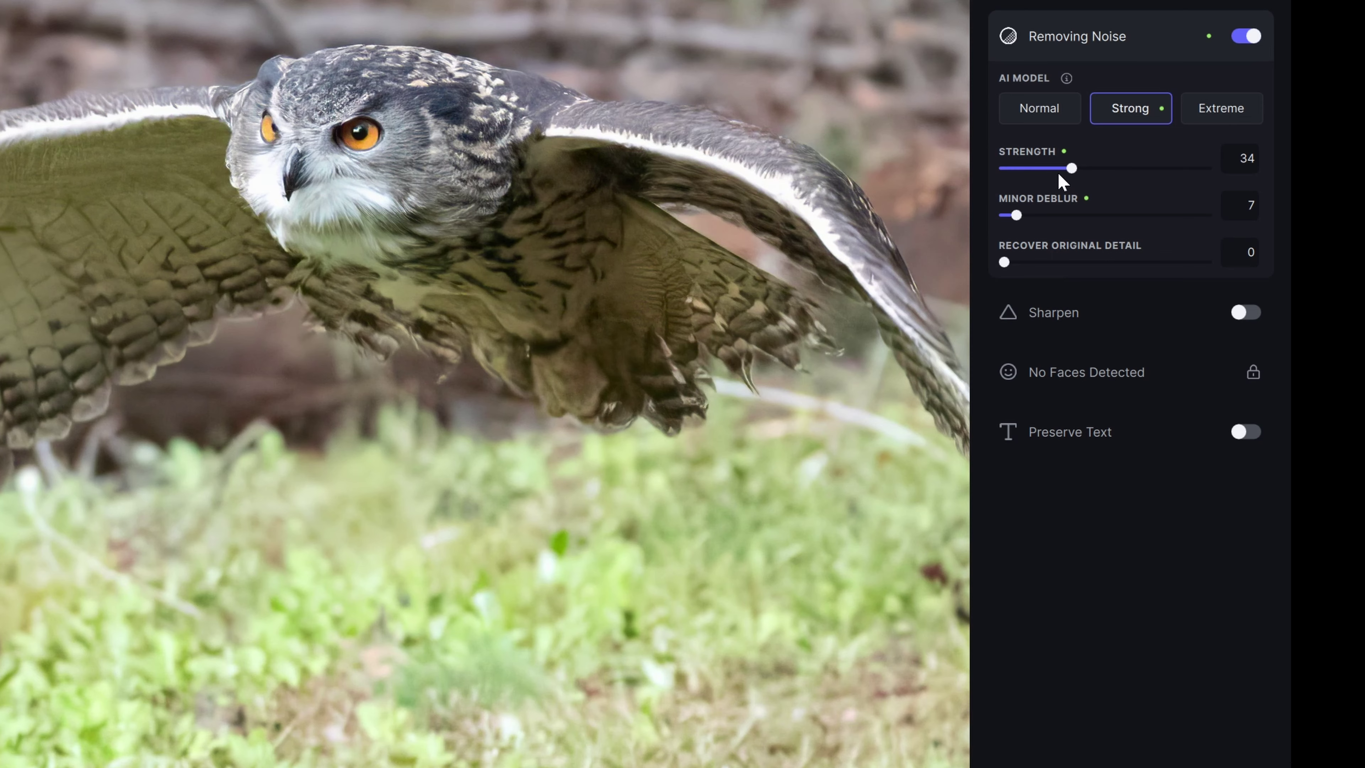
# Lower the Strong noise-removal strength to 25 and save the result to Adobe Photoshop
pyautogui.moveTo(1070, 171); pyautogui.dragTo(1053, 172)
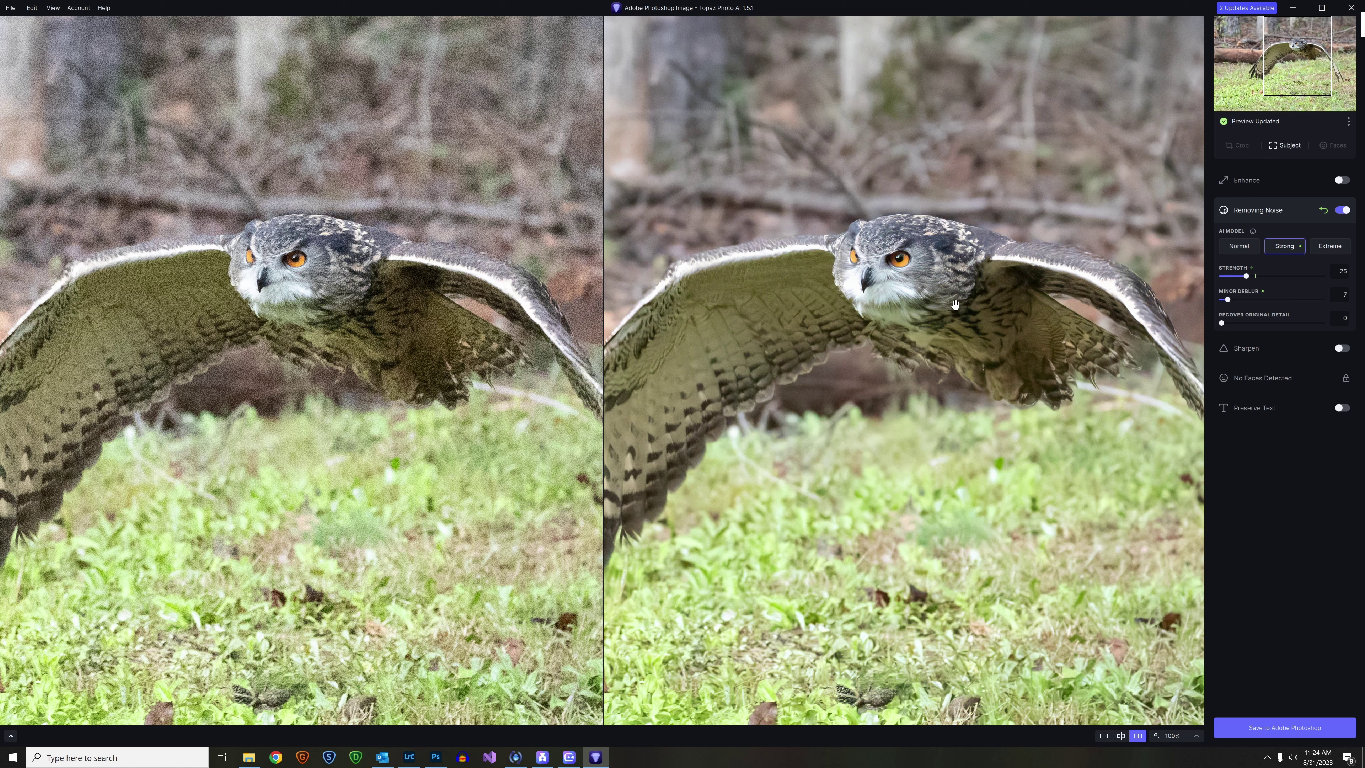
pyautogui.click(1284, 727)
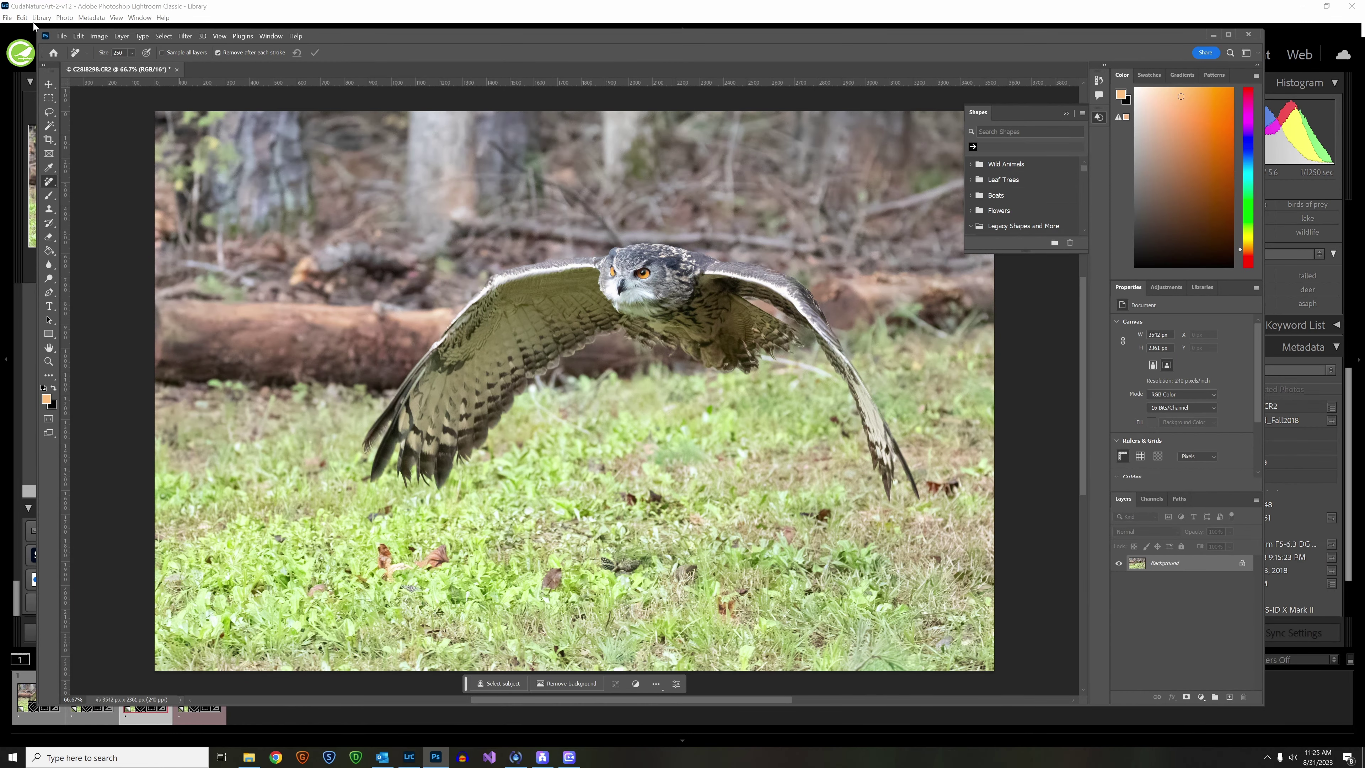
# Save the Topaz-denoised image in Photoshop so C28I8298-Edit-3.tif appears in Lightroom
pyautogui.click(62, 36)
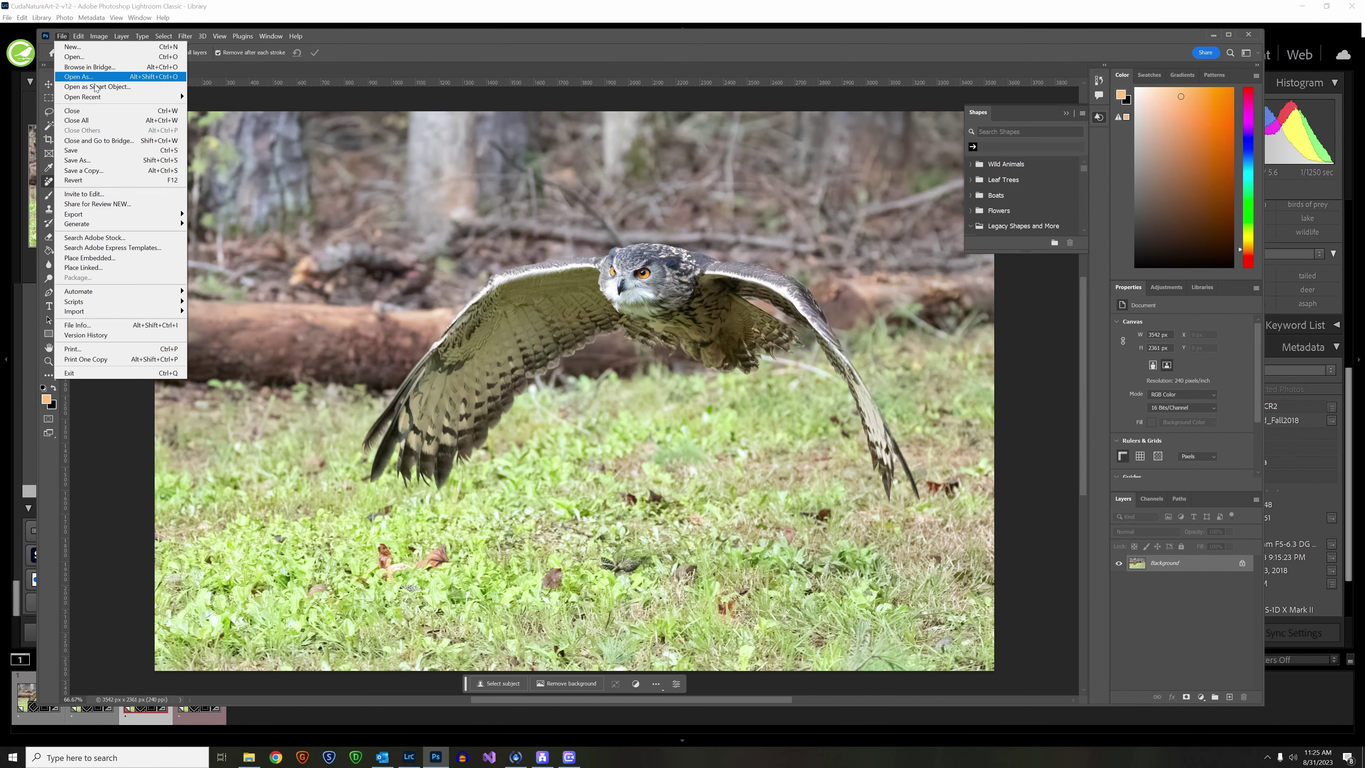
pyautogui.click(105, 153)
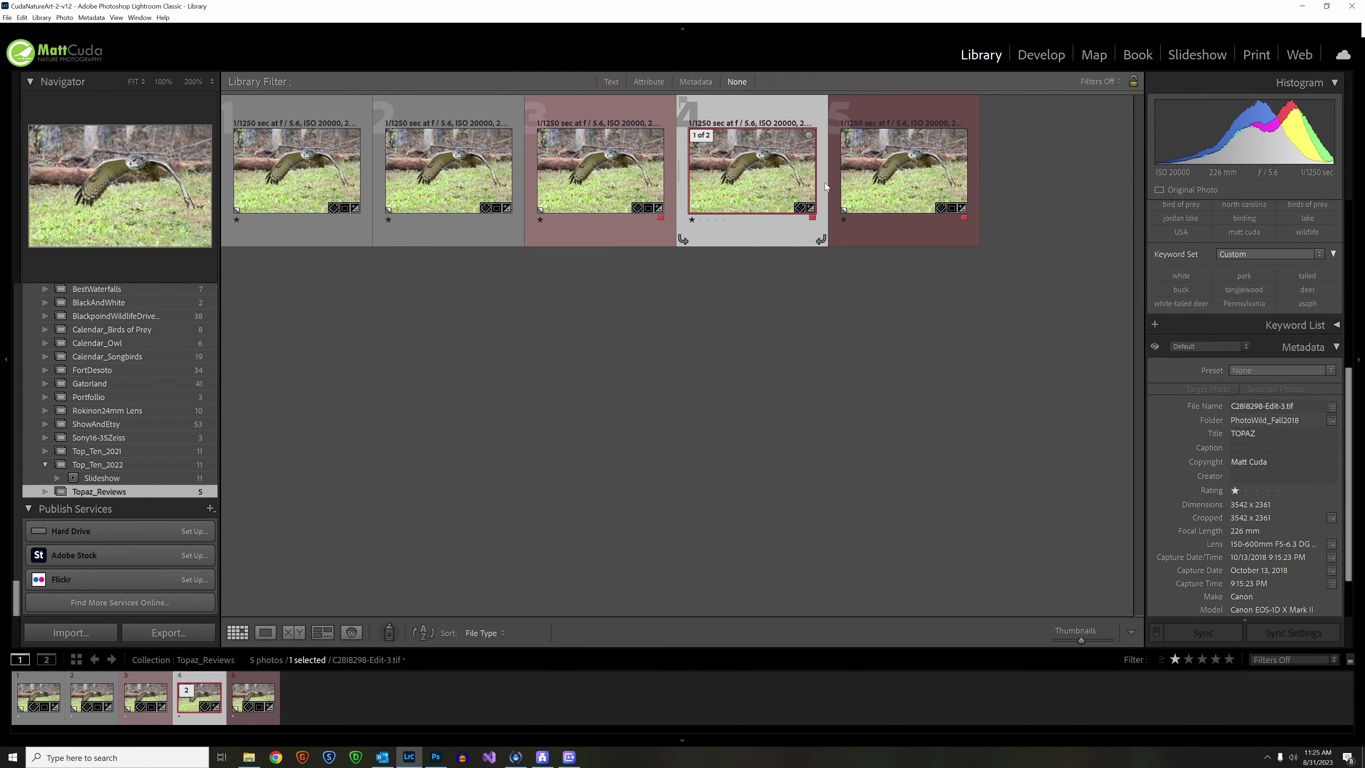
# Select the LIGHTROOM copy and start AI Denoise on it in Develop
pyautogui.click(585, 171)
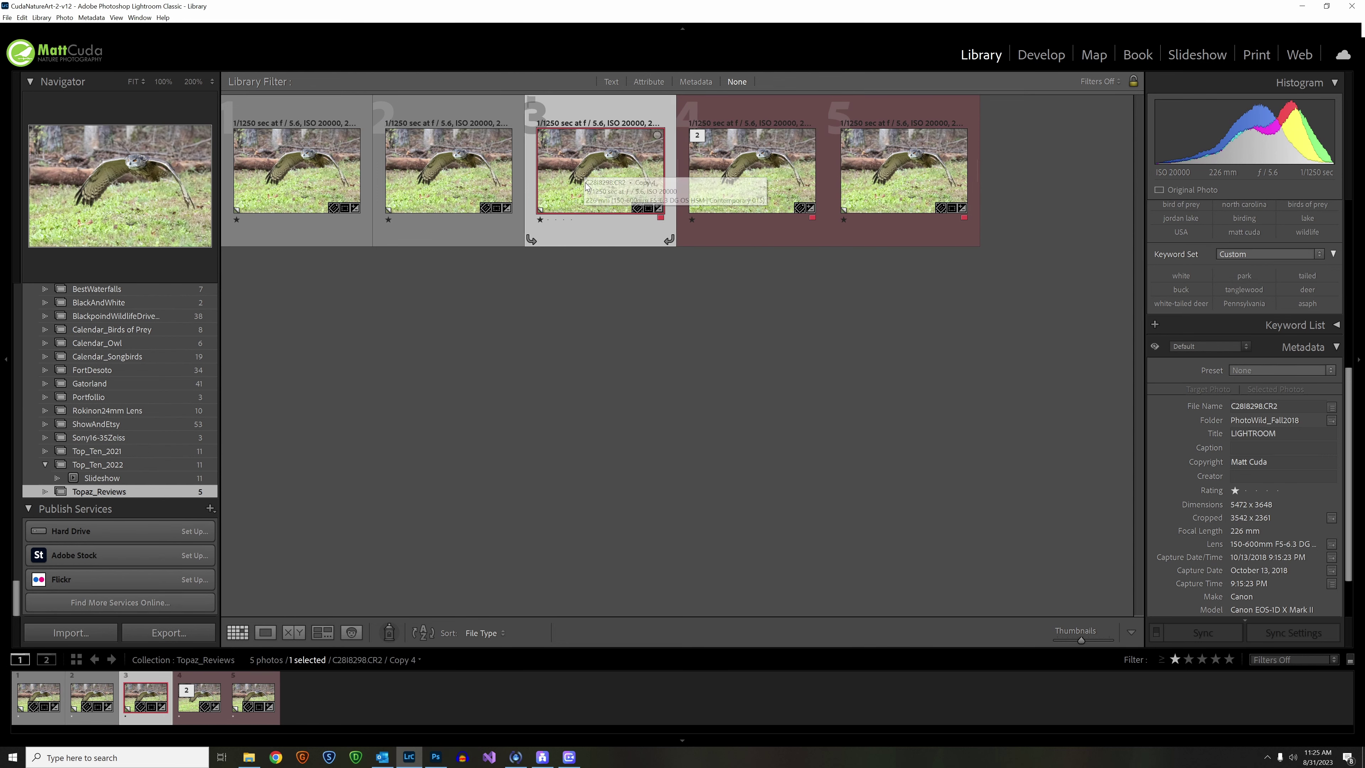
pyautogui.click(1040, 54)
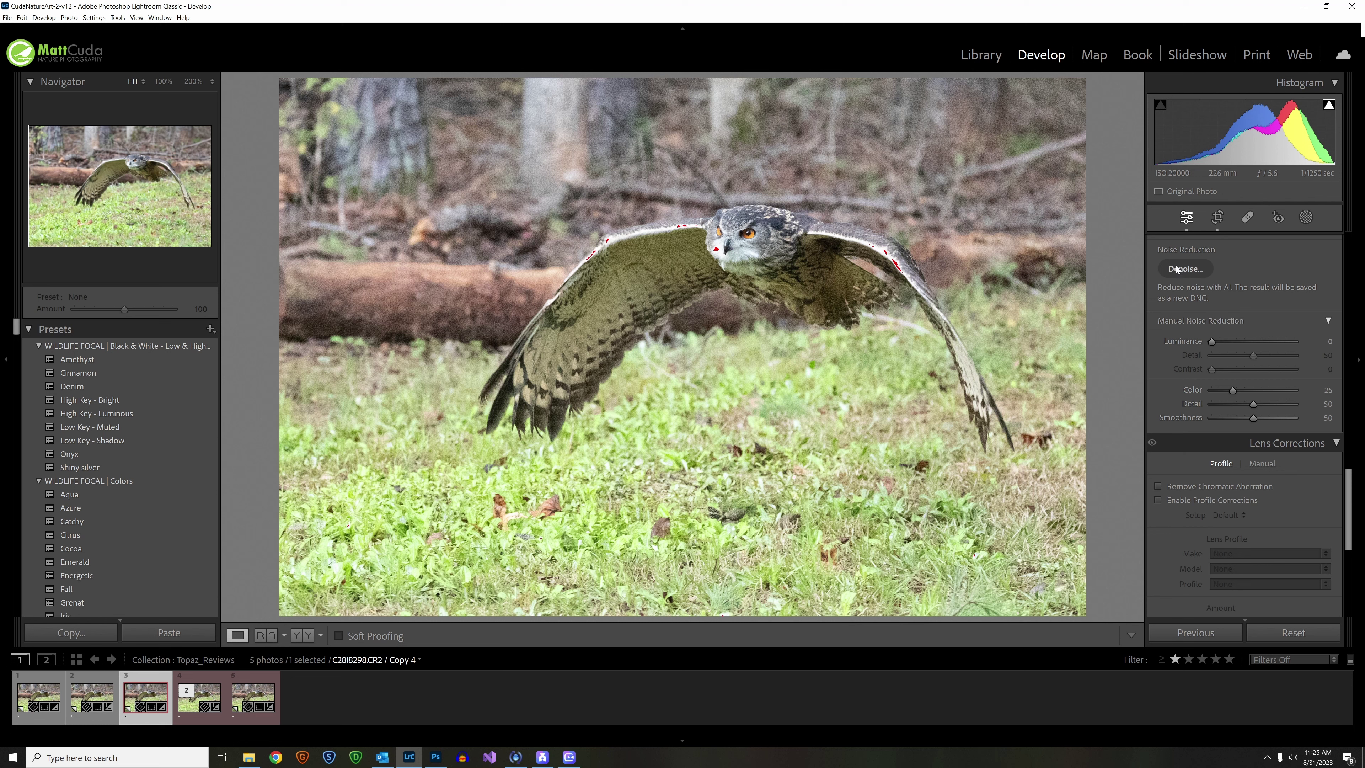
pyautogui.click(1180, 267)
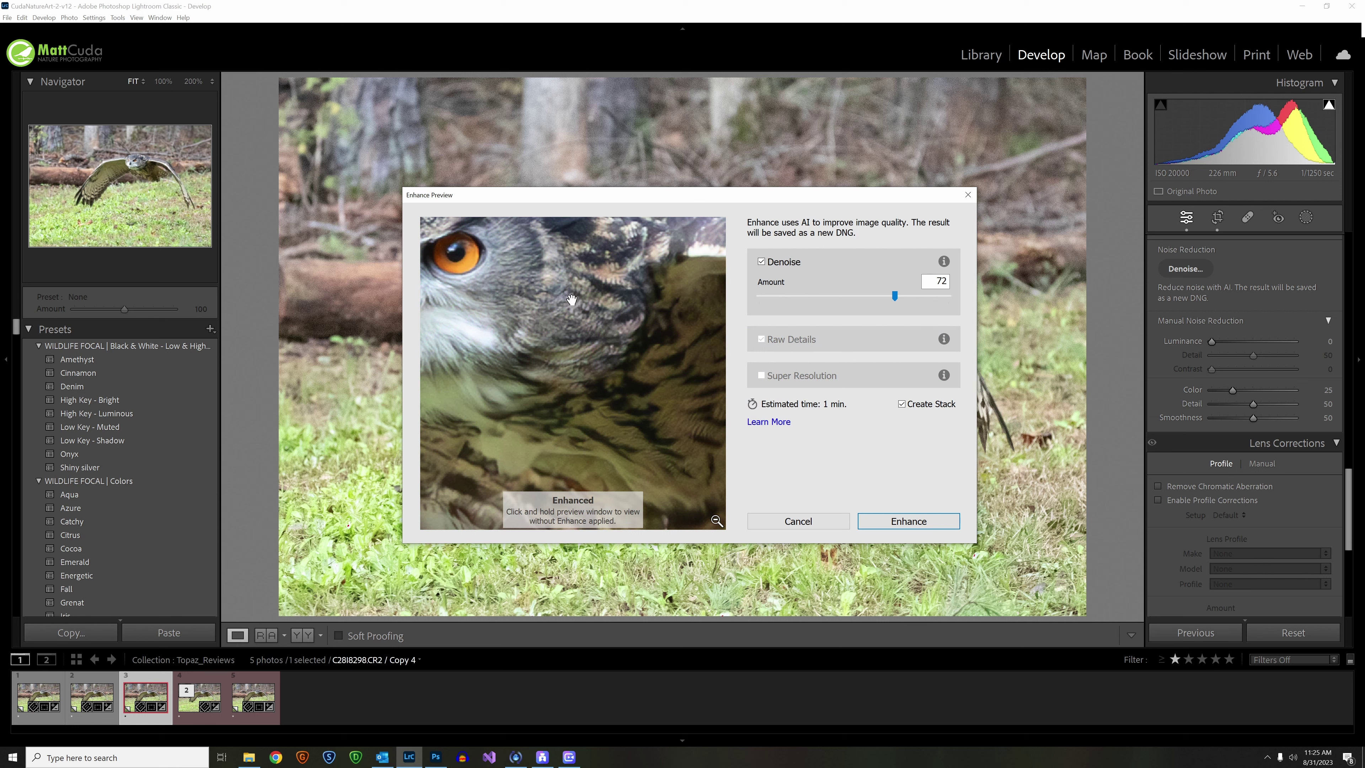
# Preview background and the owl's head, set Denoise Amount to 69, and create the enhanced DNG
pyautogui.moveTo(568, 298); pyautogui.dragTo(628, 579)
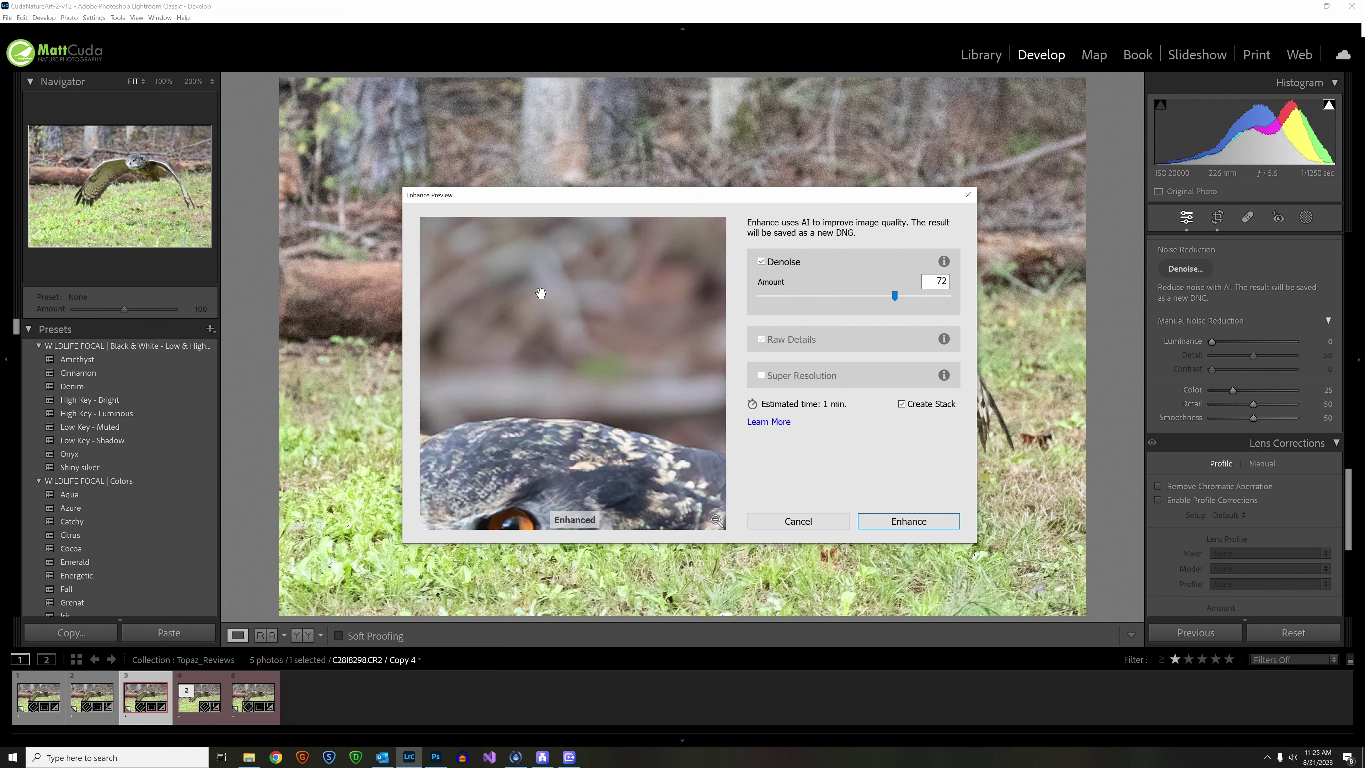
pyautogui.moveTo(540, 293); pyautogui.dragTo(565, 330)
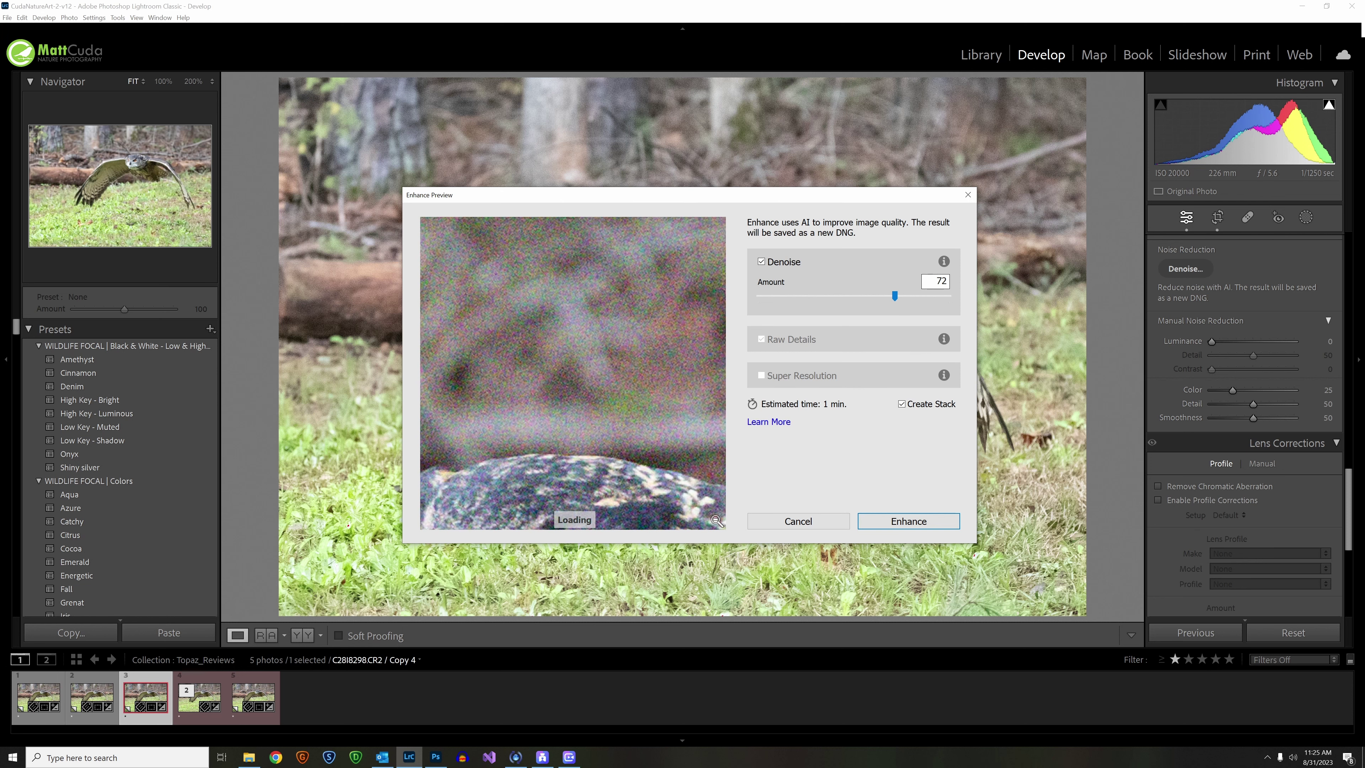
pyautogui.doubleClick(939, 281)
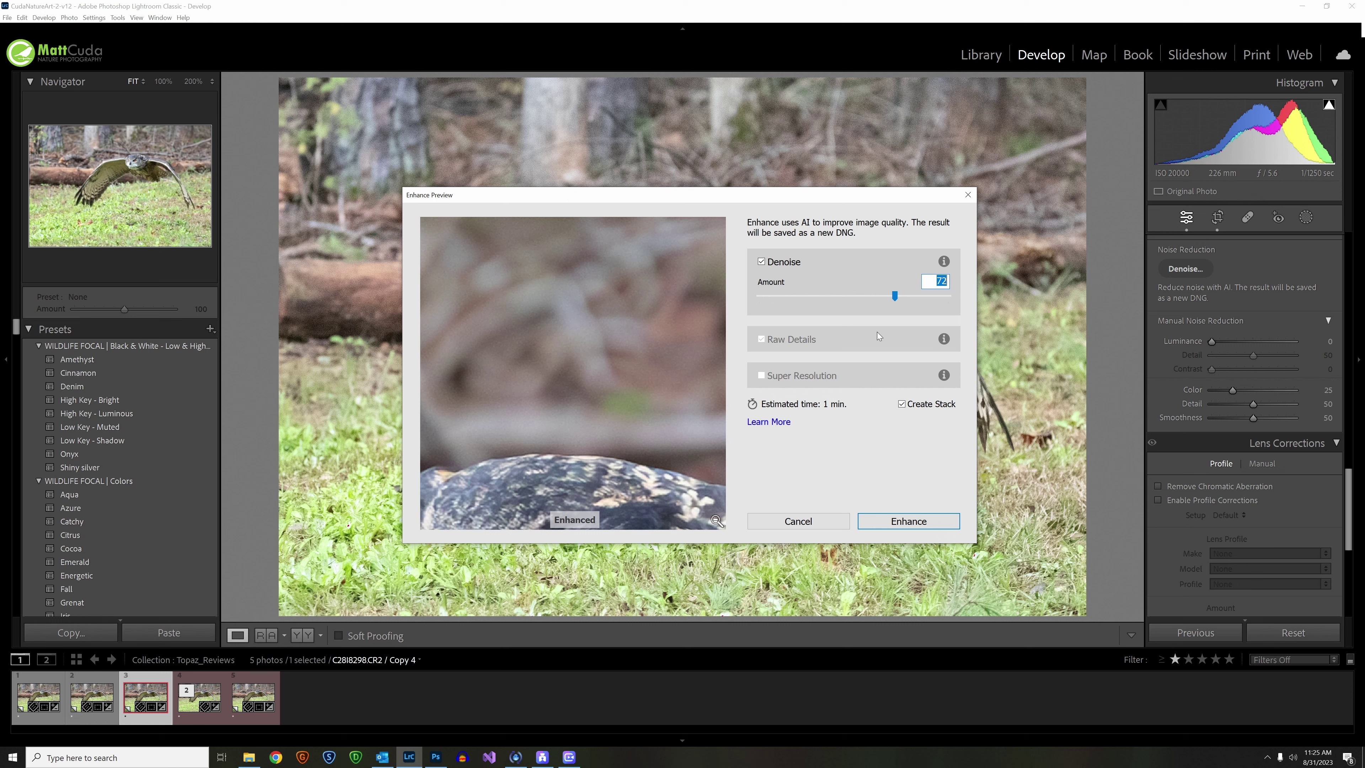
pyautogui.moveTo(545, 358); pyautogui.dragTo(557, 210)
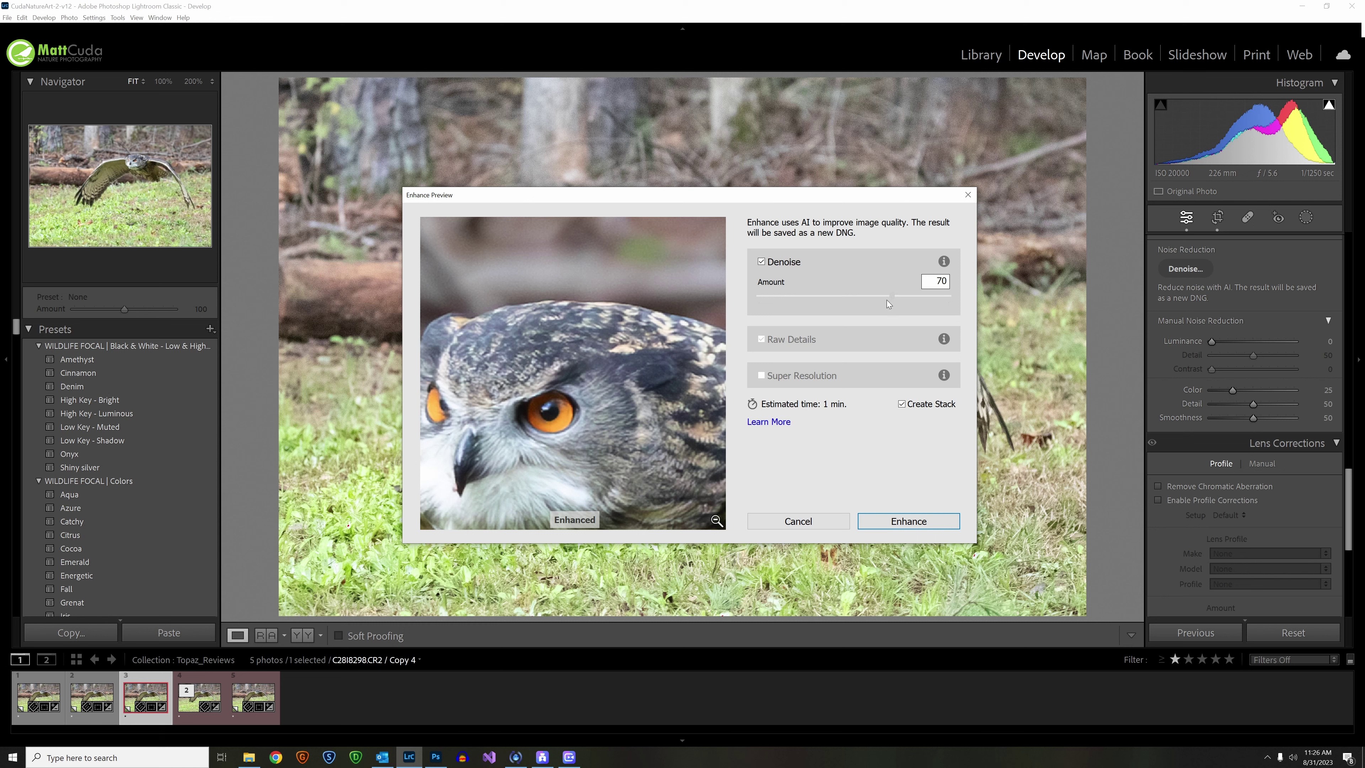
pyautogui.click(886, 300)
pyautogui.click(915, 524)
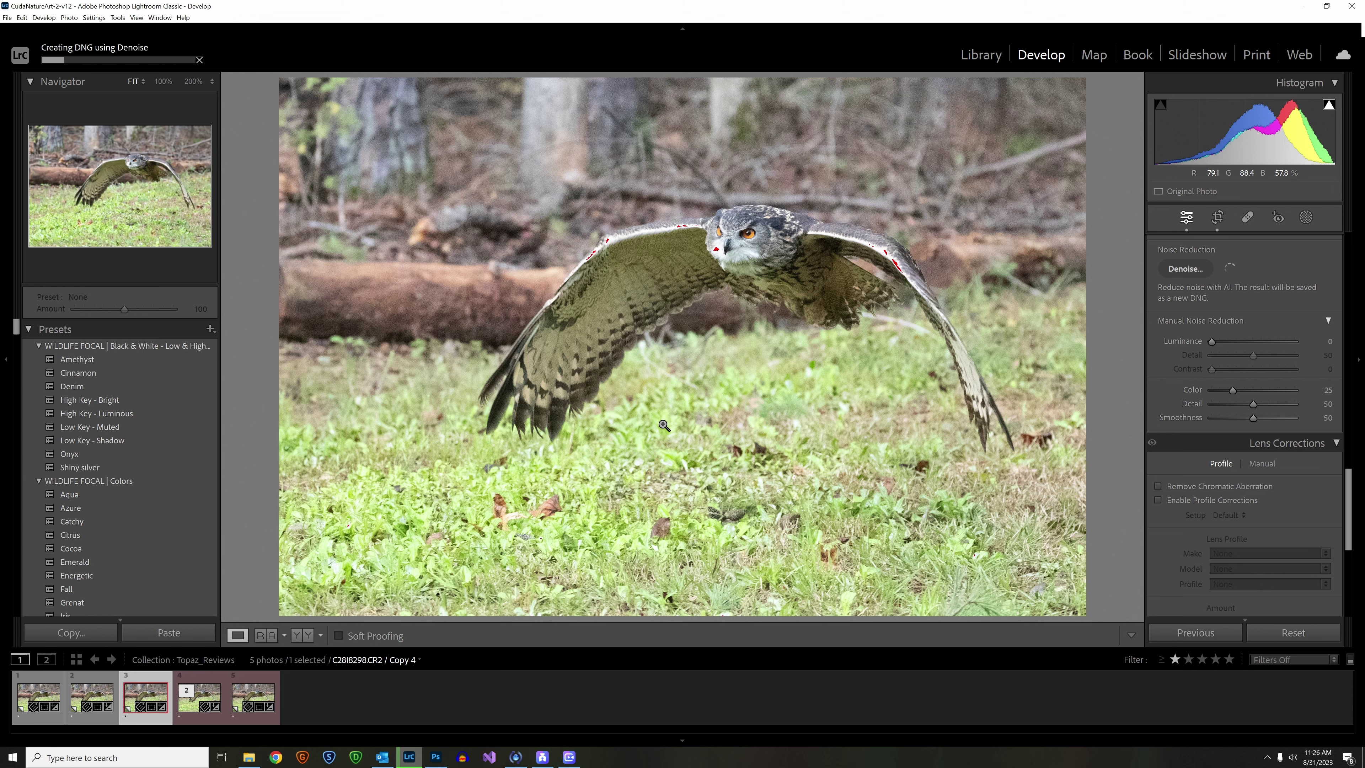
# In the Library grid, select thumbnail 1 (Topaz TIFF) and thumbnail 4 (Lightroom-denoised DNG)
pyautogui.click(981, 55)
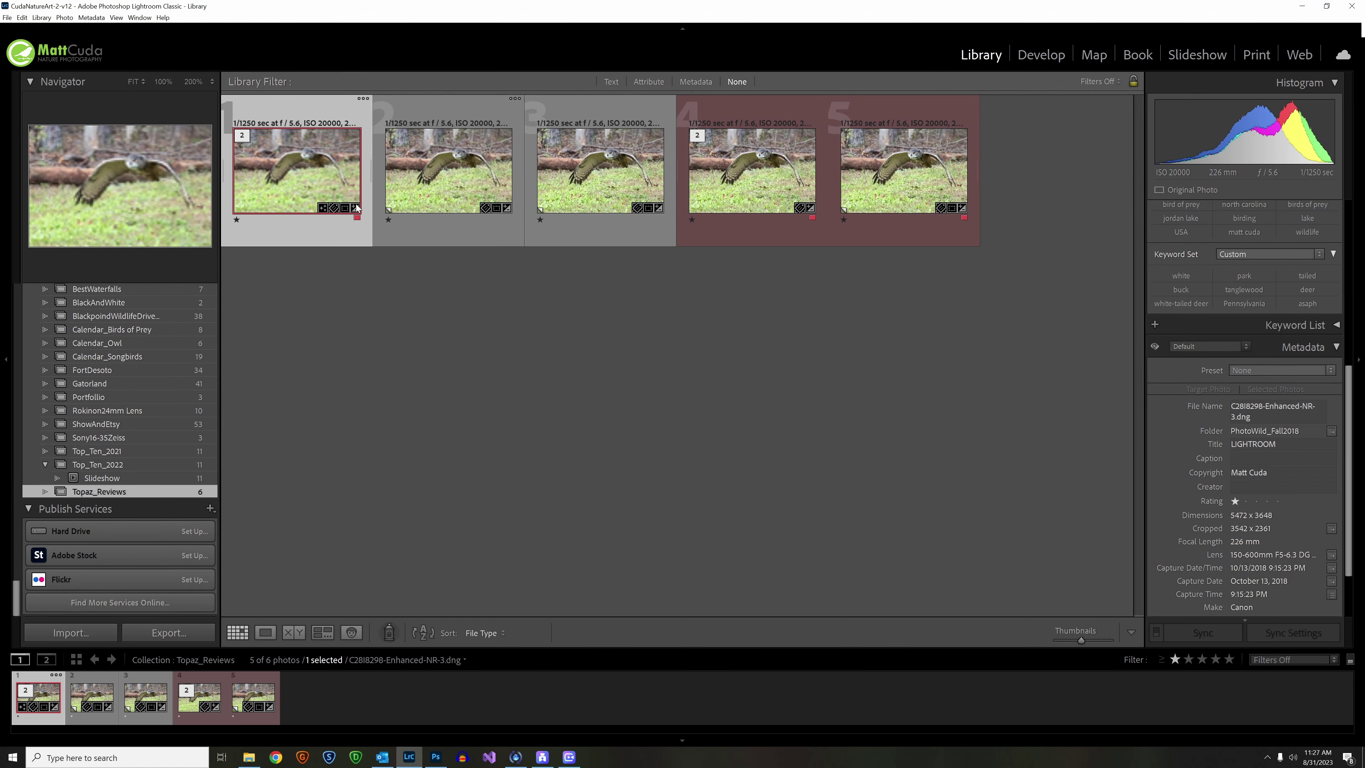
pyautogui.click(311, 317)
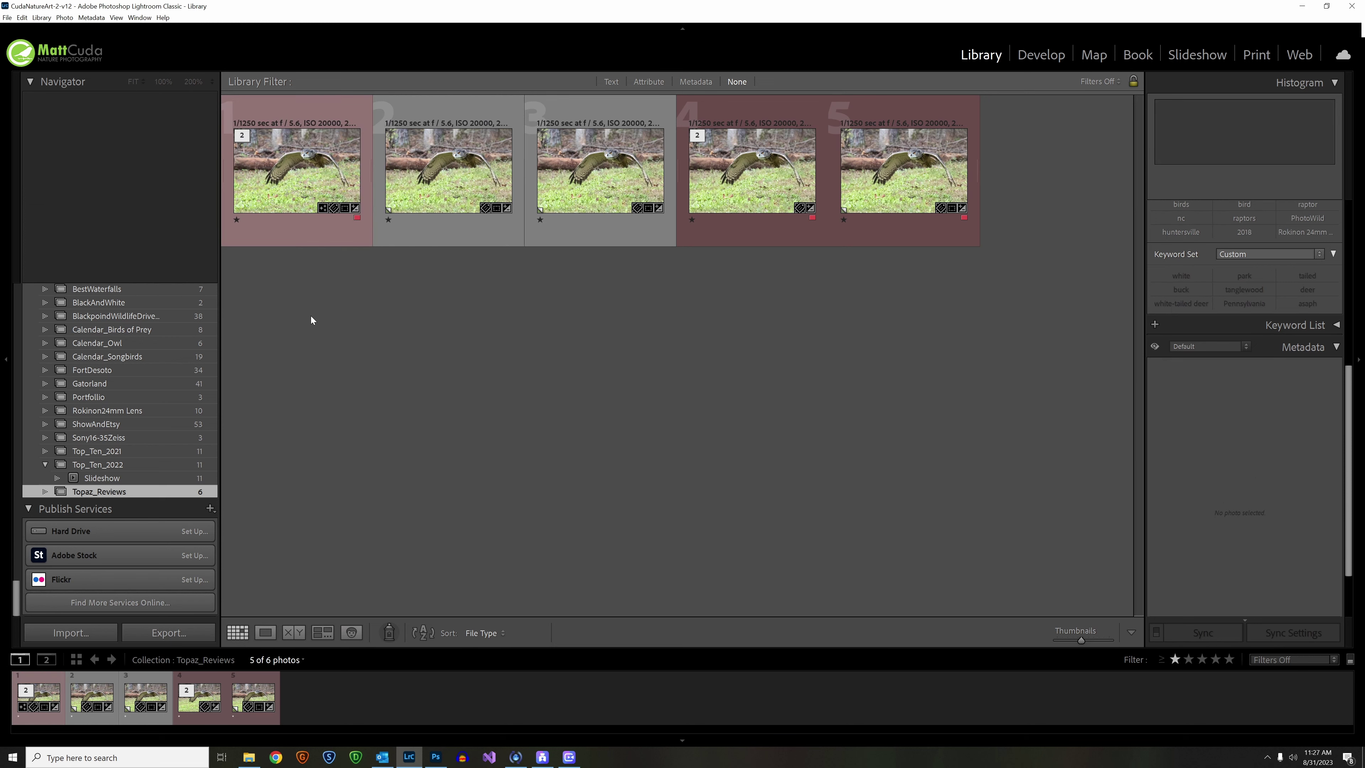
pyautogui.click(300, 182)
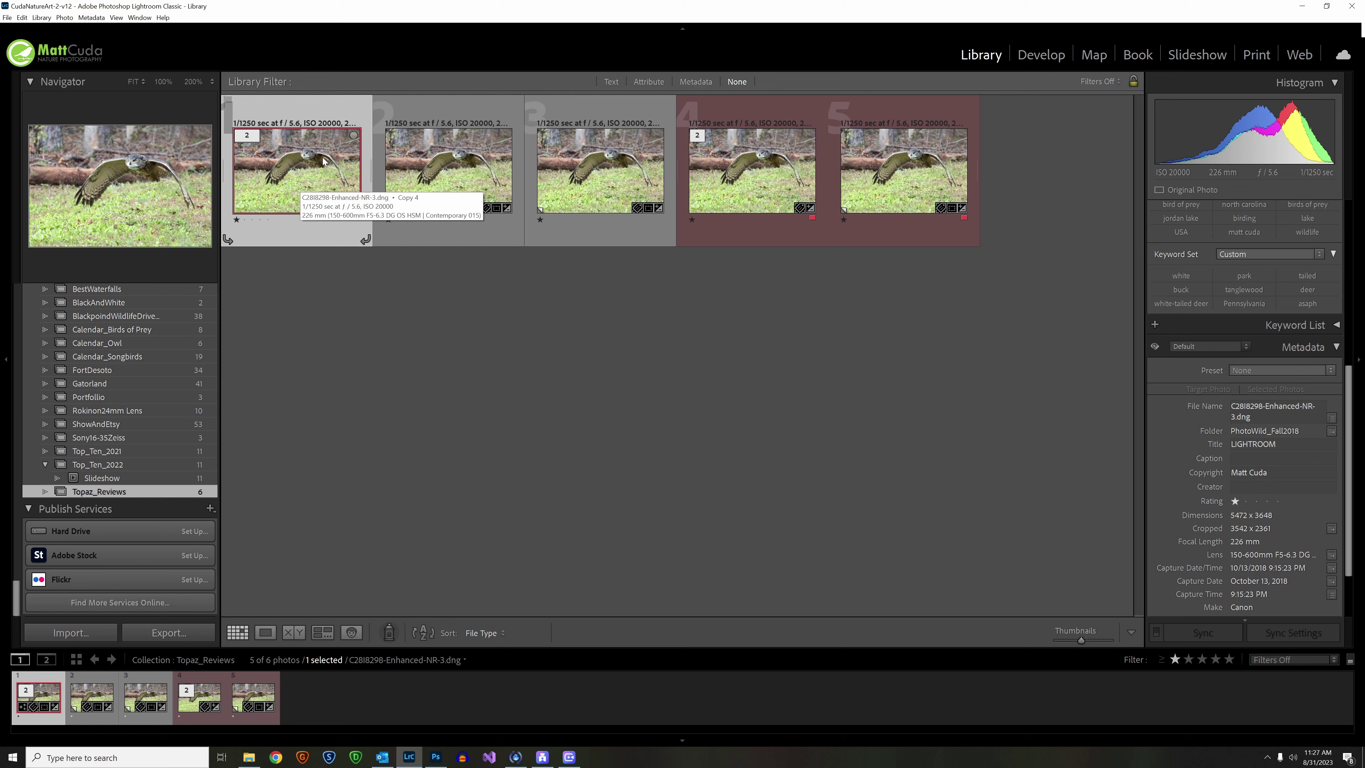
pyautogui.keyDown('ctrl'); pyautogui.click(777, 170); pyautogui.keyUp('ctrl')
# Compare the Topaz TIFF and denoised DNG side by side at 100%, panning around the owl
pyautogui.press('c')
pyautogui.click(162, 80)
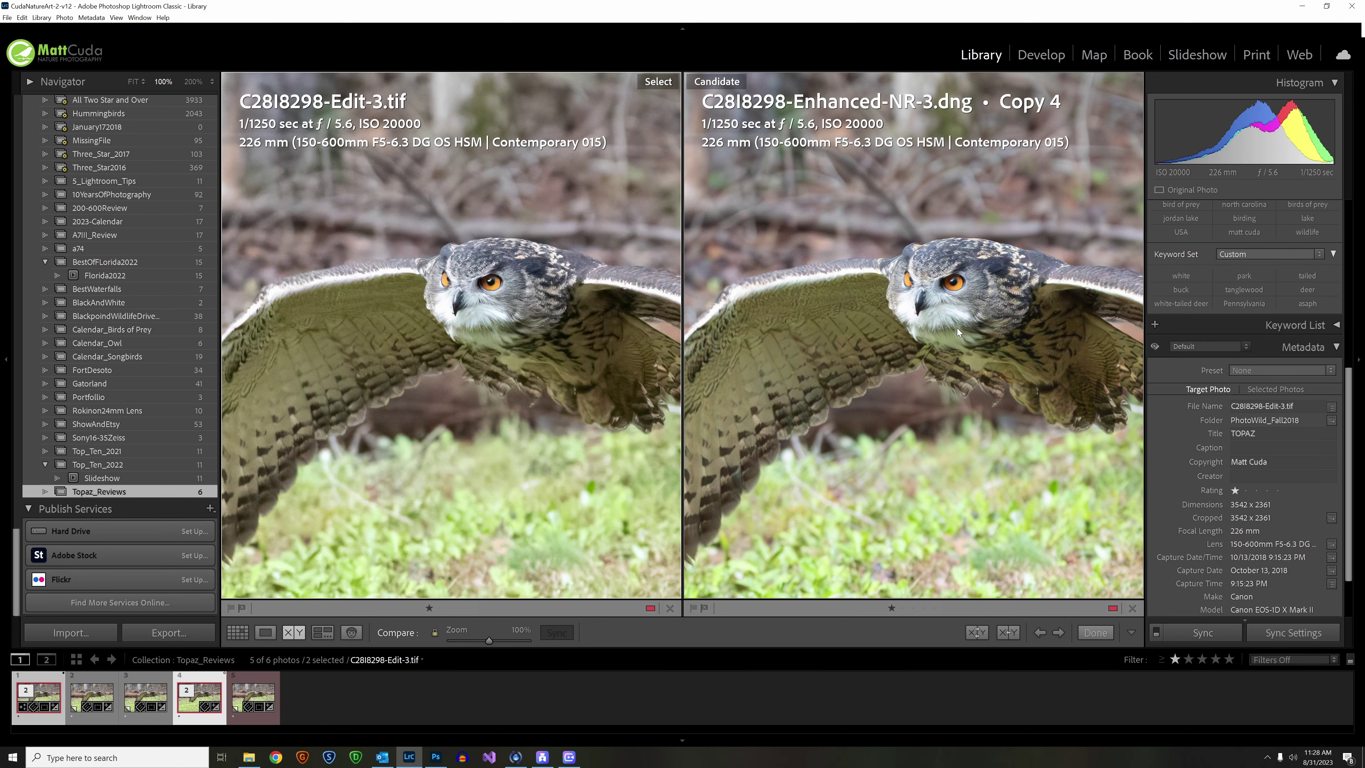
pyautogui.moveTo(462, 253); pyautogui.dragTo(462, 377)
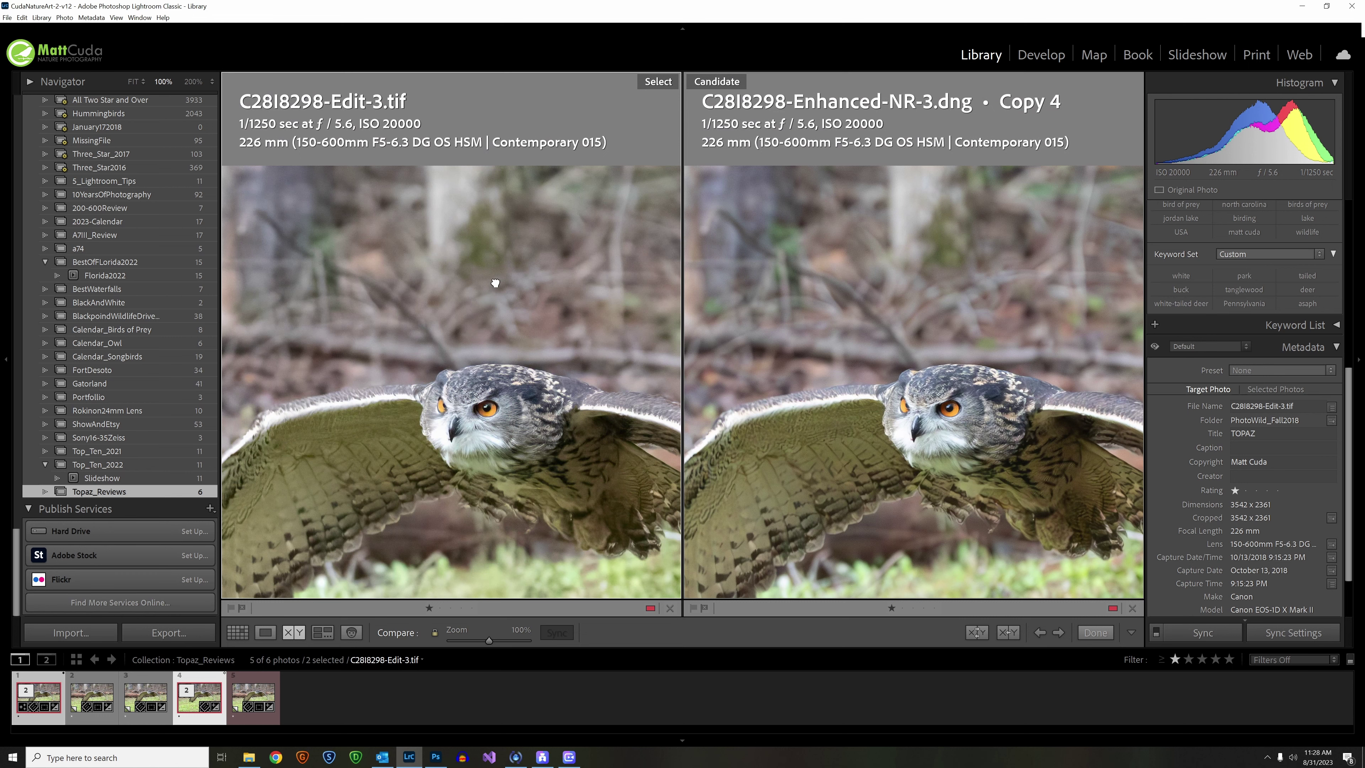
pyautogui.moveTo(495, 282); pyautogui.dragTo(355, 157)
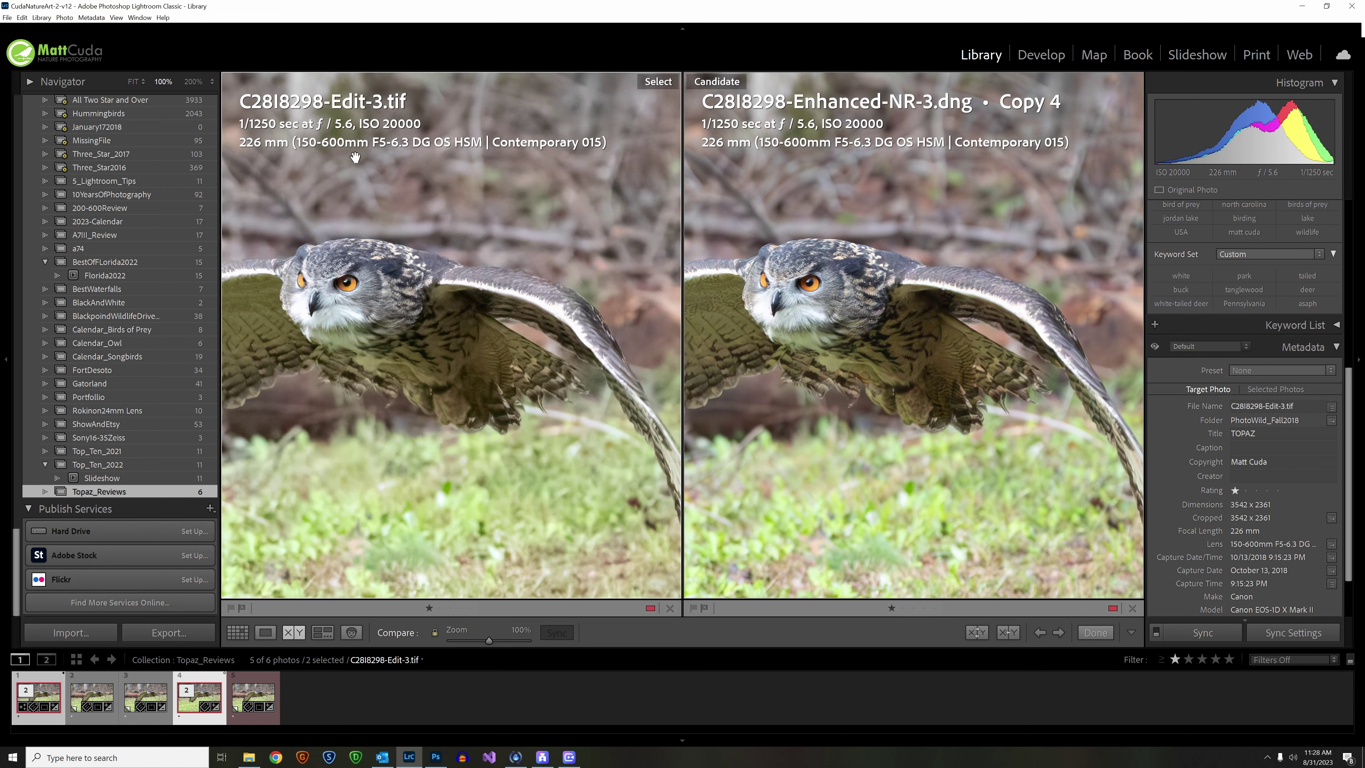
pyautogui.moveTo(510, 237); pyautogui.dragTo(486, 278)
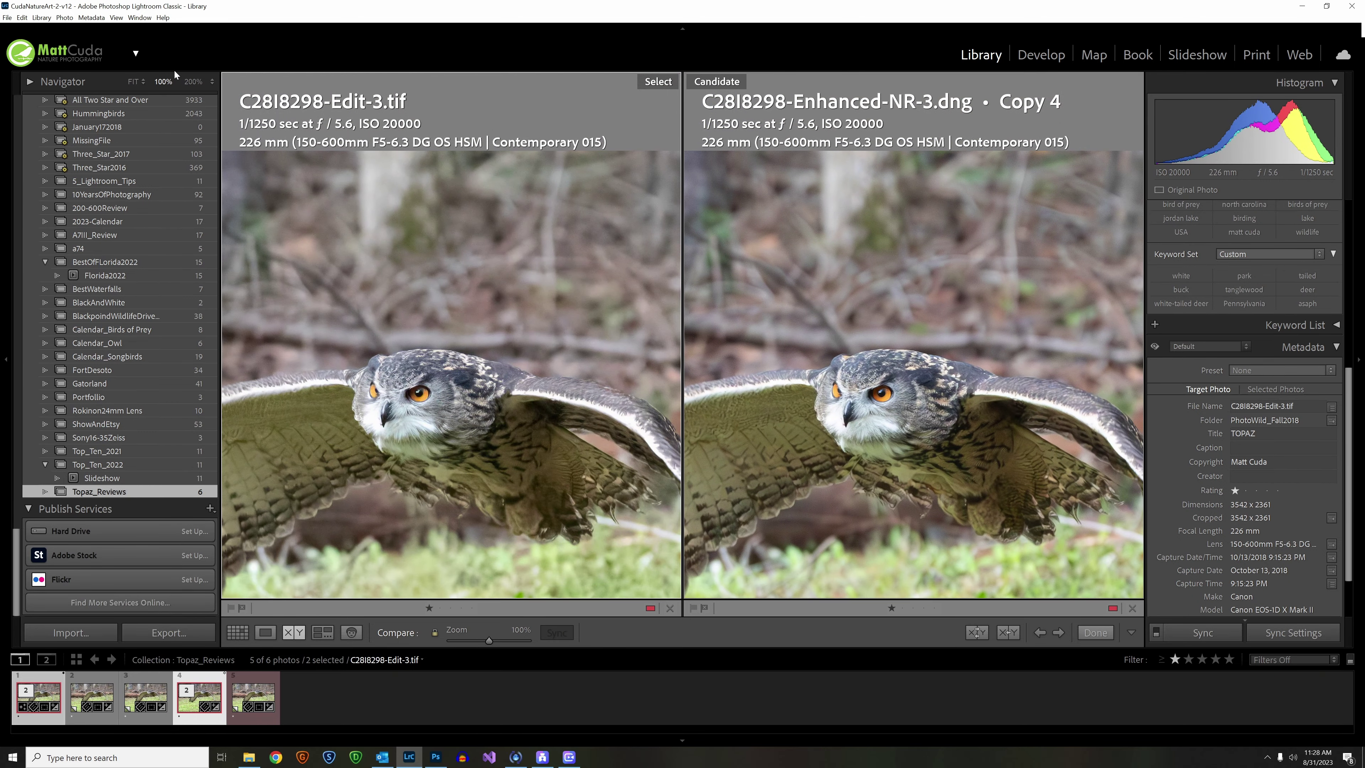
pyautogui.click(193, 82)
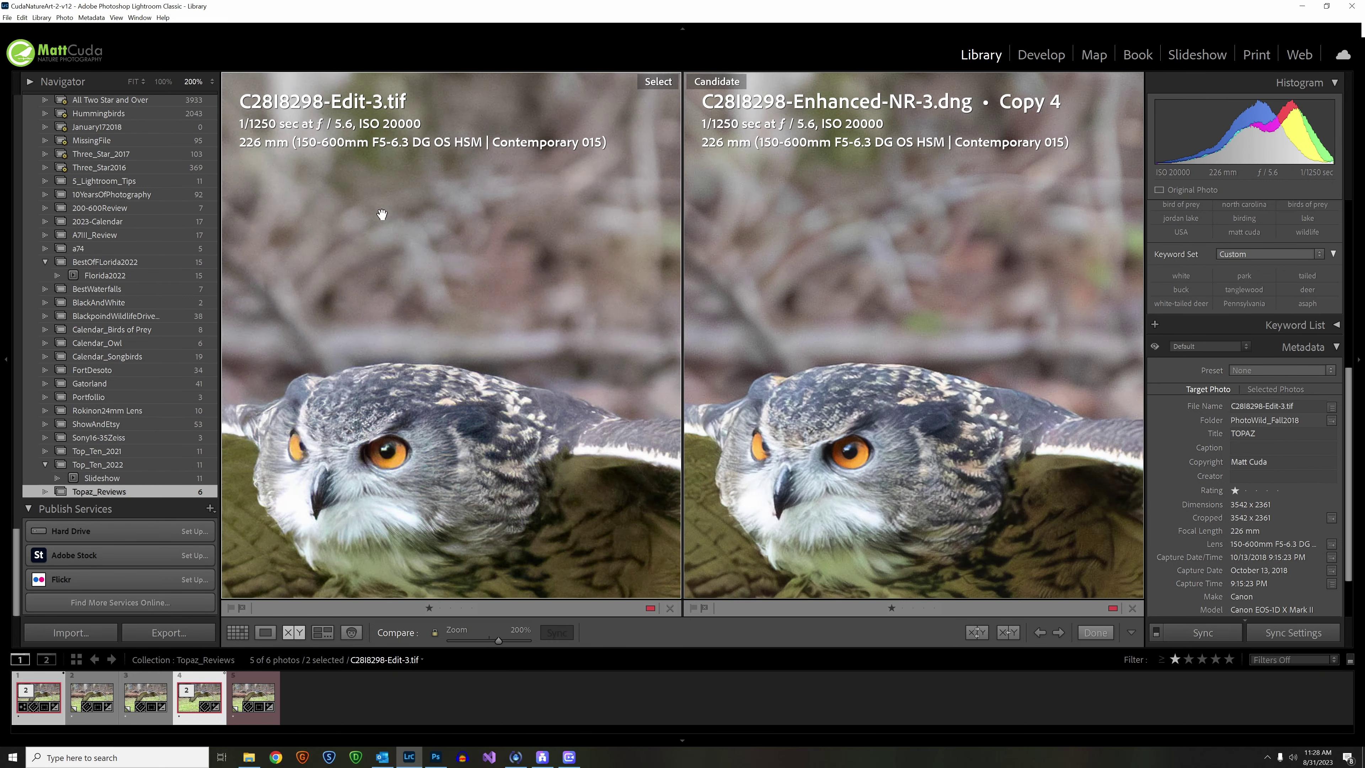
pyautogui.moveTo(450, 268); pyautogui.dragTo(384, 366)
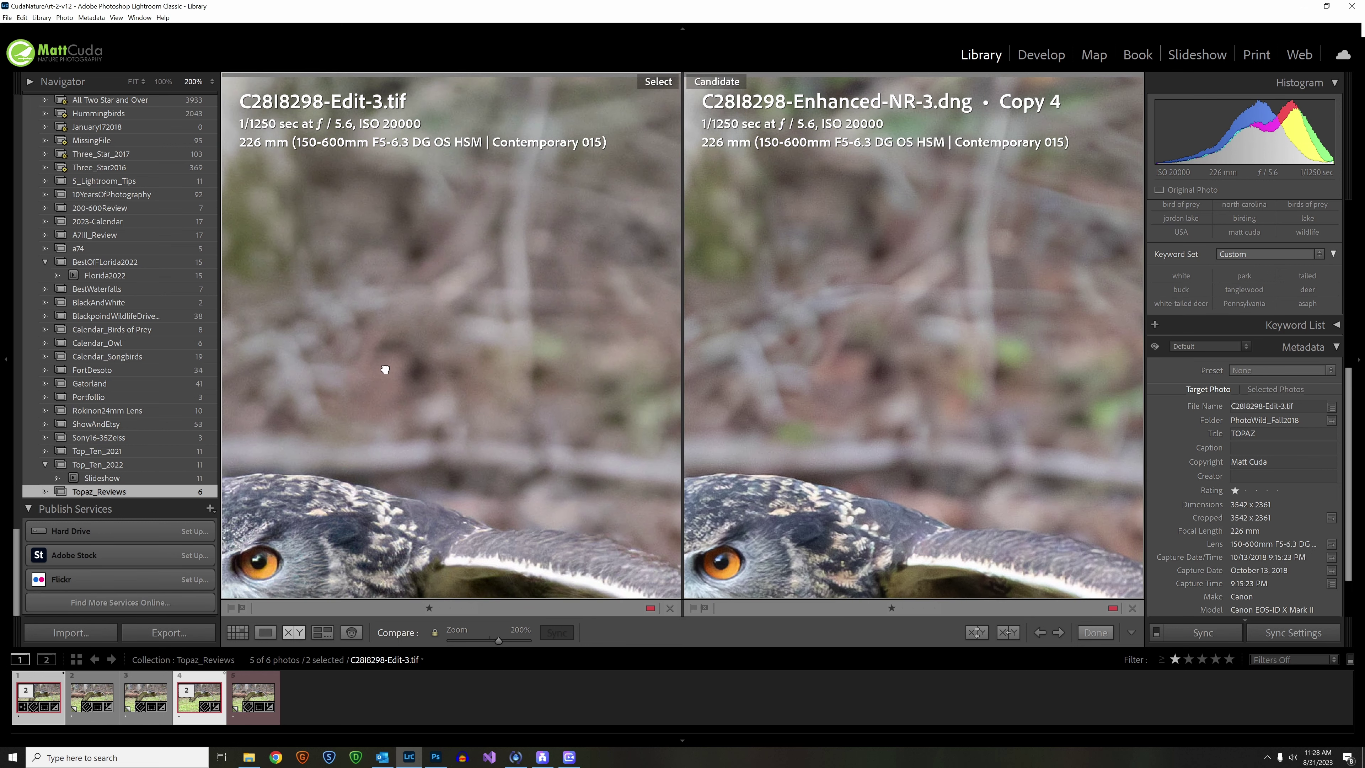
pyautogui.click(850, 432)
pyautogui.click(846, 392)
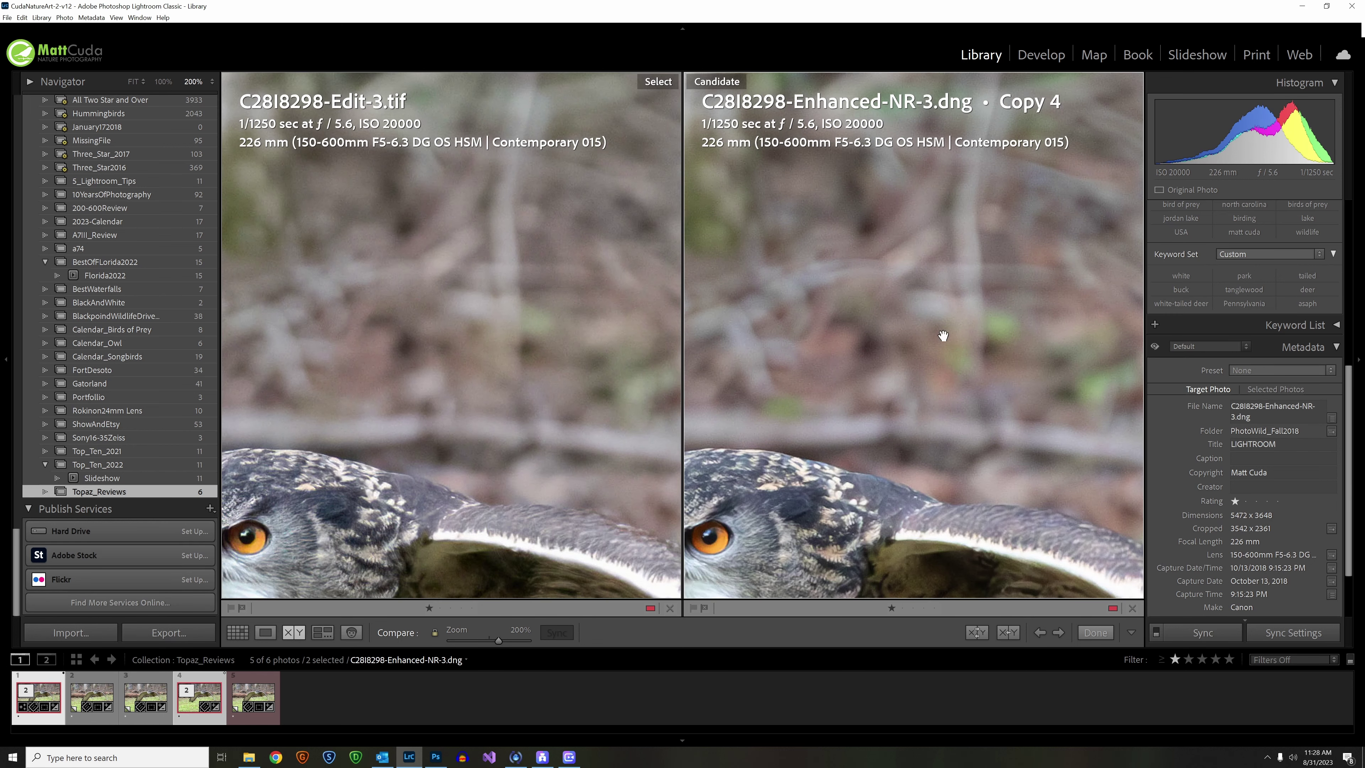
pyautogui.click(955, 278)
pyautogui.moveTo(962, 398); pyautogui.dragTo(798, 263)
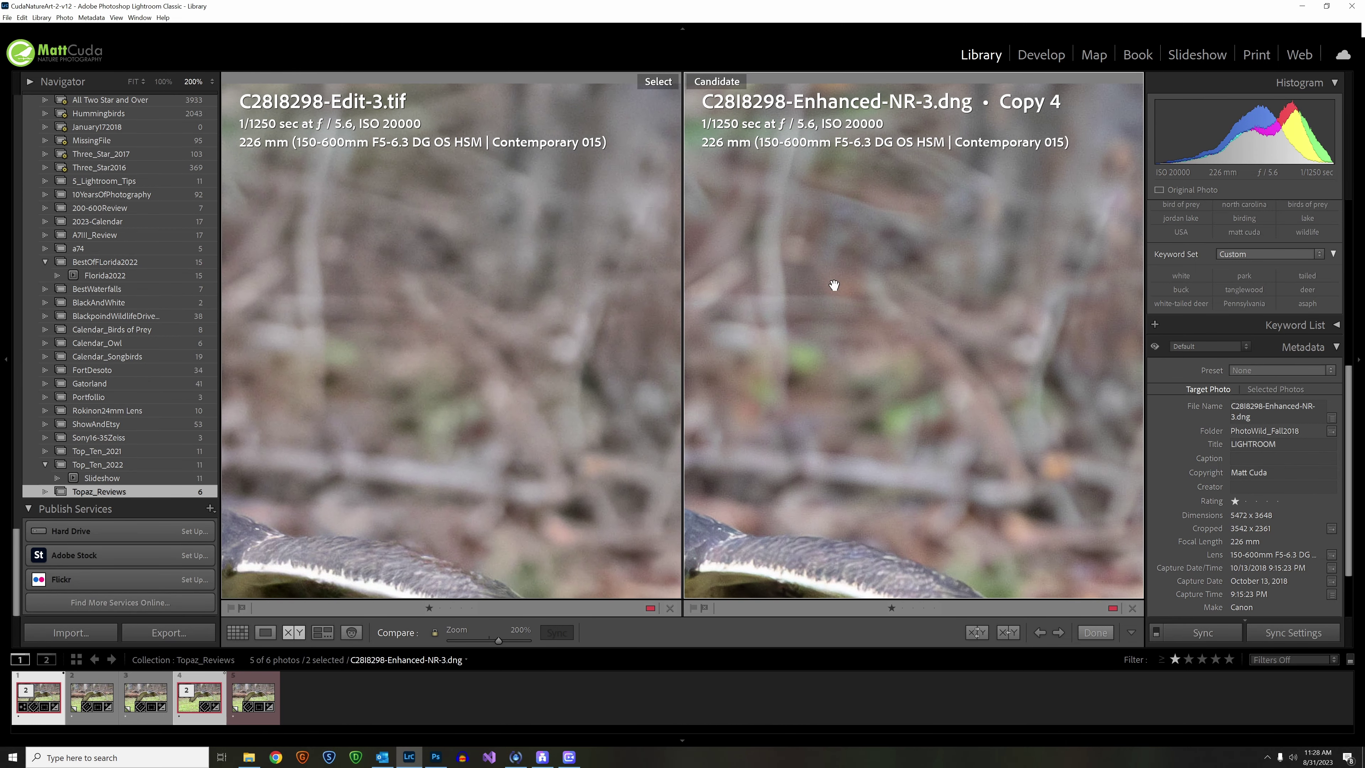
pyautogui.moveTo(906, 305); pyautogui.dragTo(903, 319)
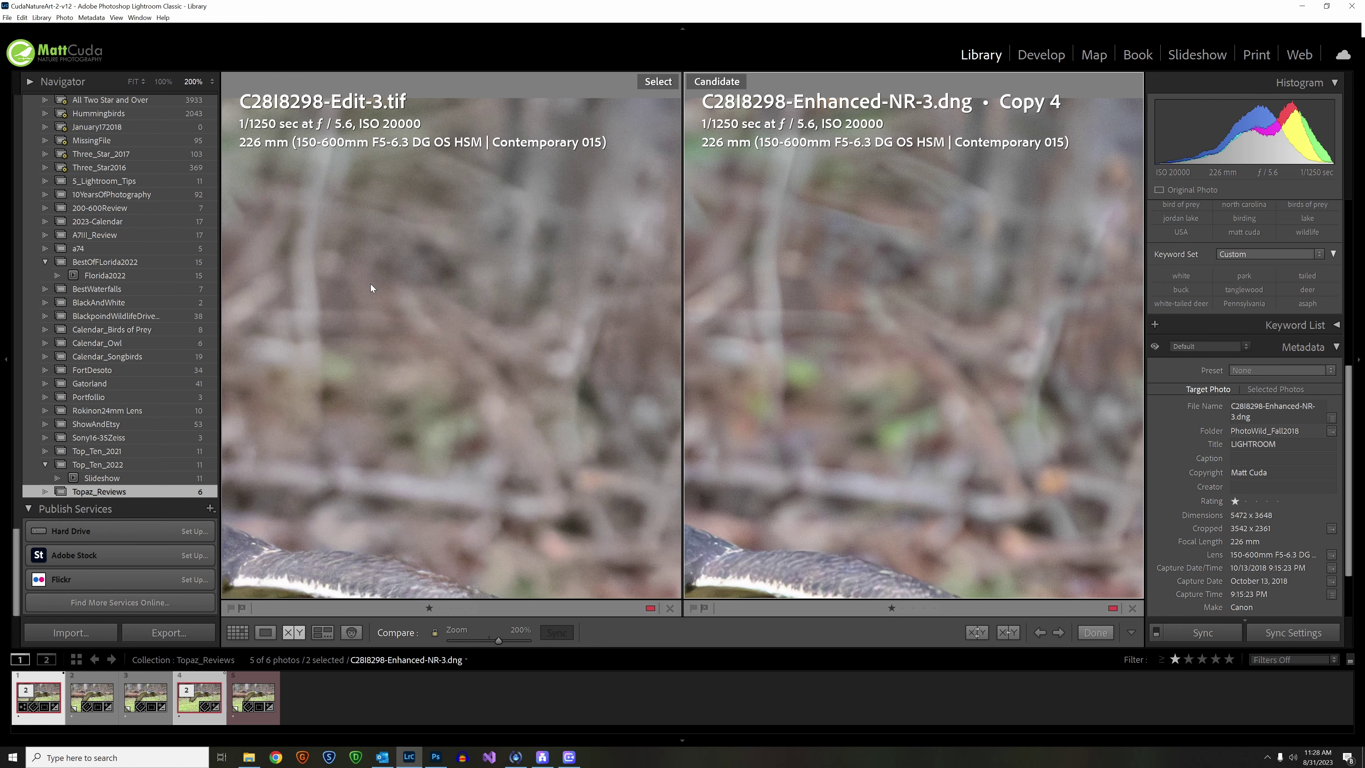
pyautogui.moveTo(370, 284); pyautogui.dragTo(435, 224)
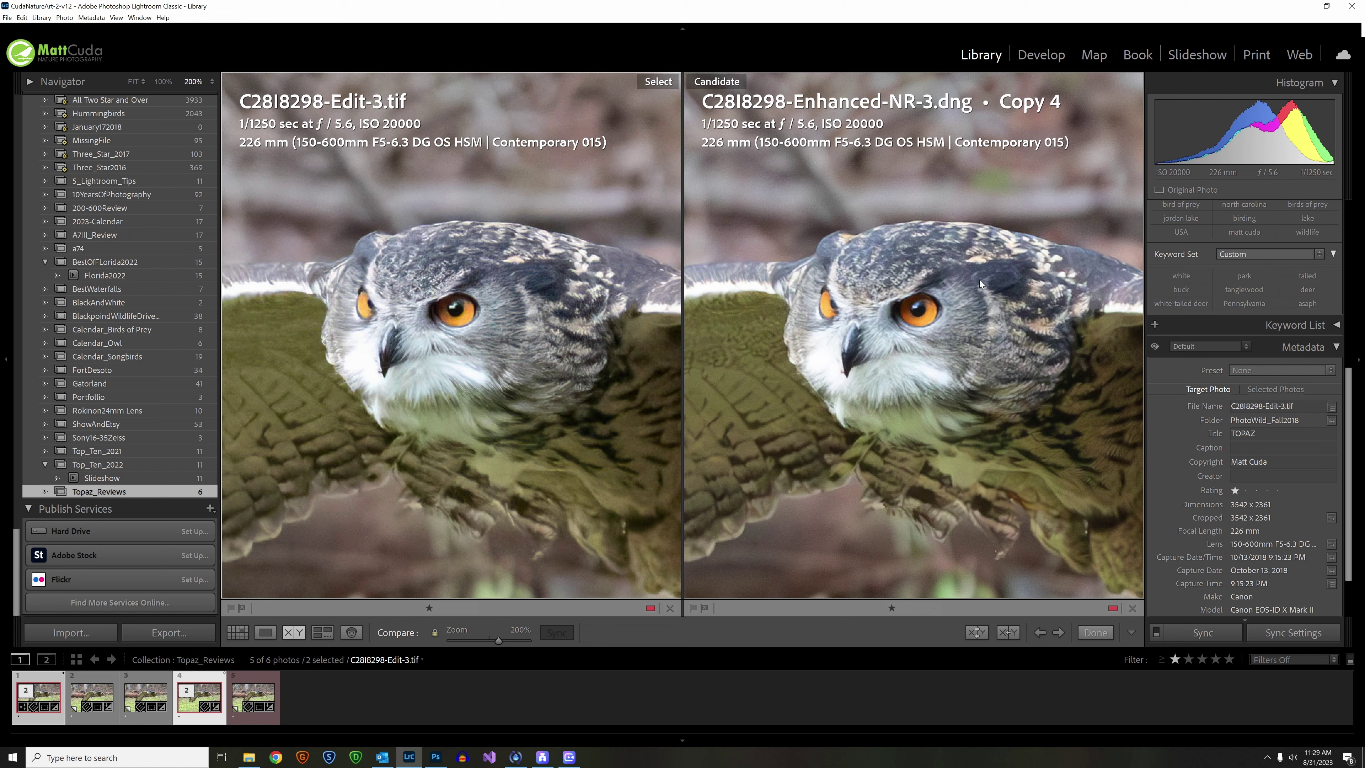
pyautogui.moveTo(509, 324); pyautogui.dragTo(511, 489)
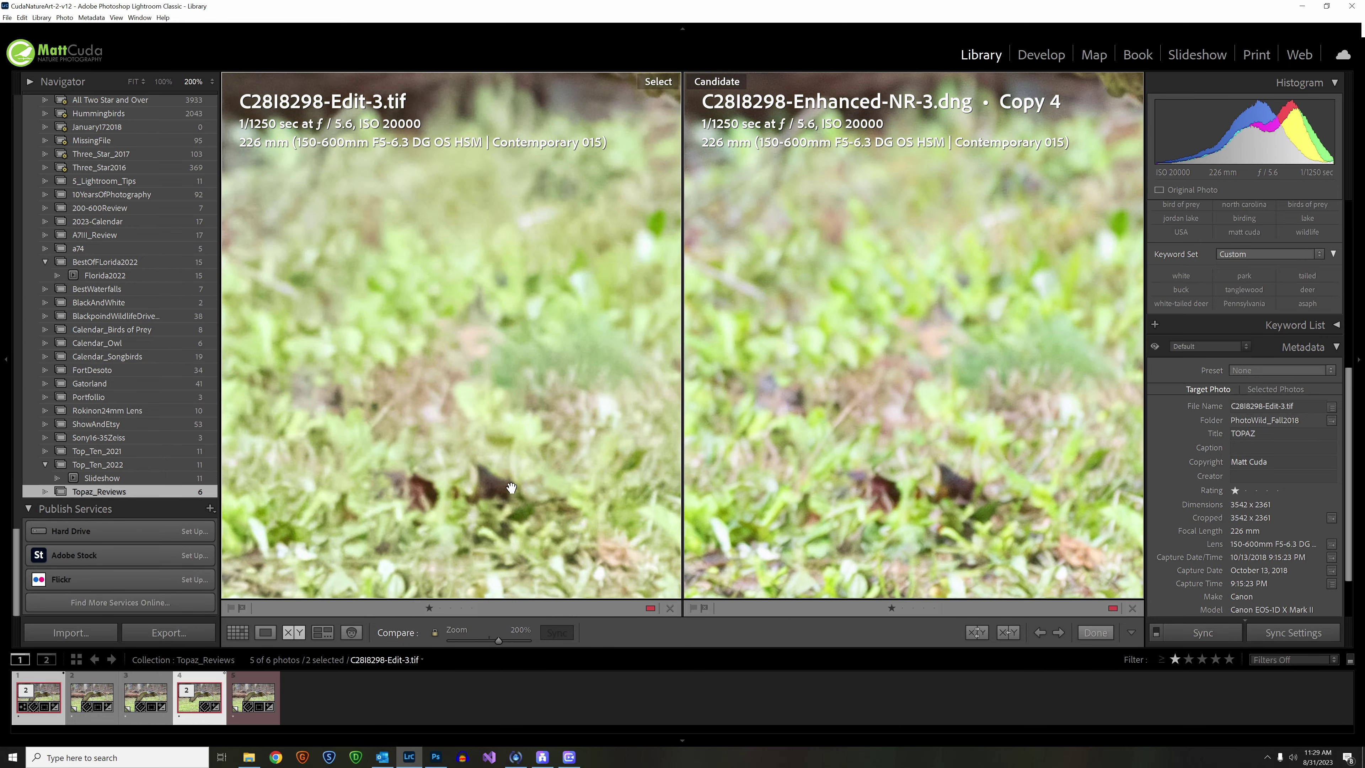
pyautogui.moveTo(547, 312); pyautogui.dragTo(538, 387)
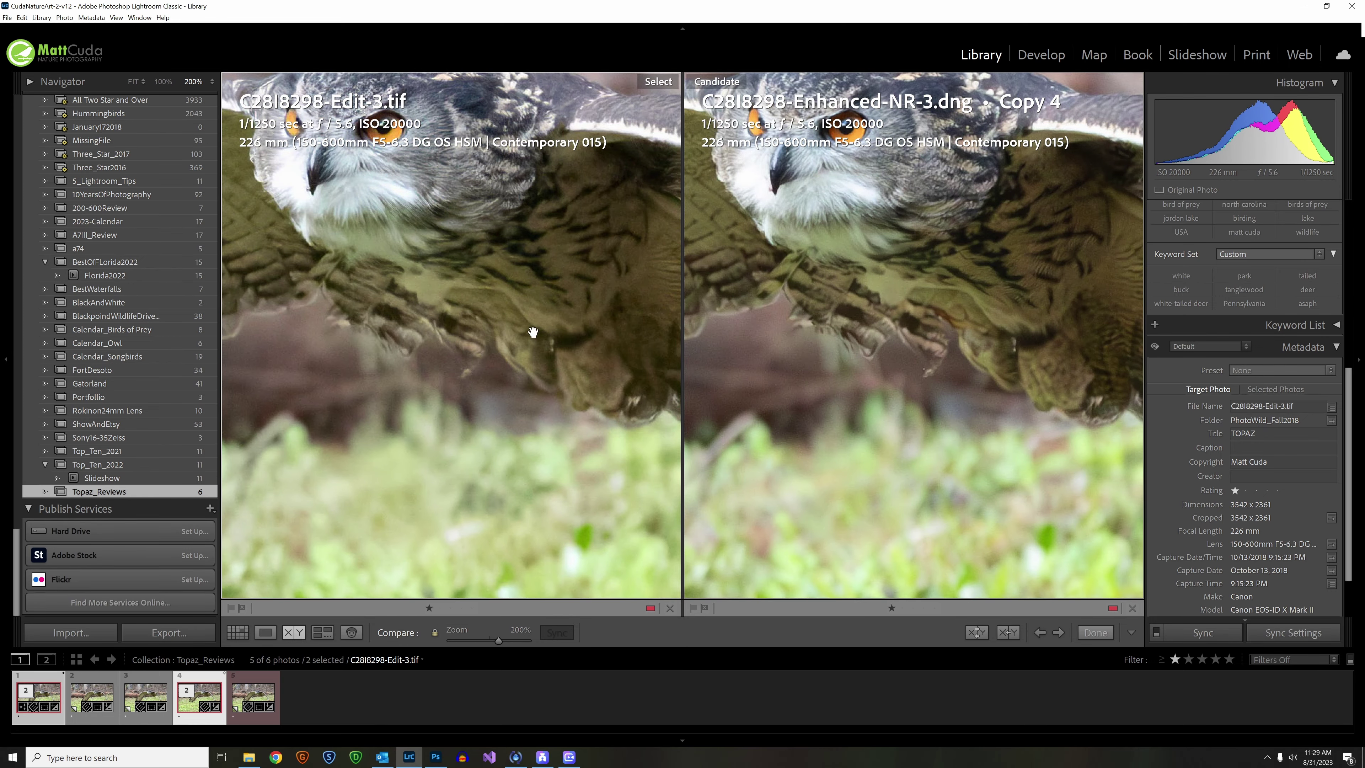
pyautogui.moveTo(521, 218); pyautogui.dragTo(505, 402)
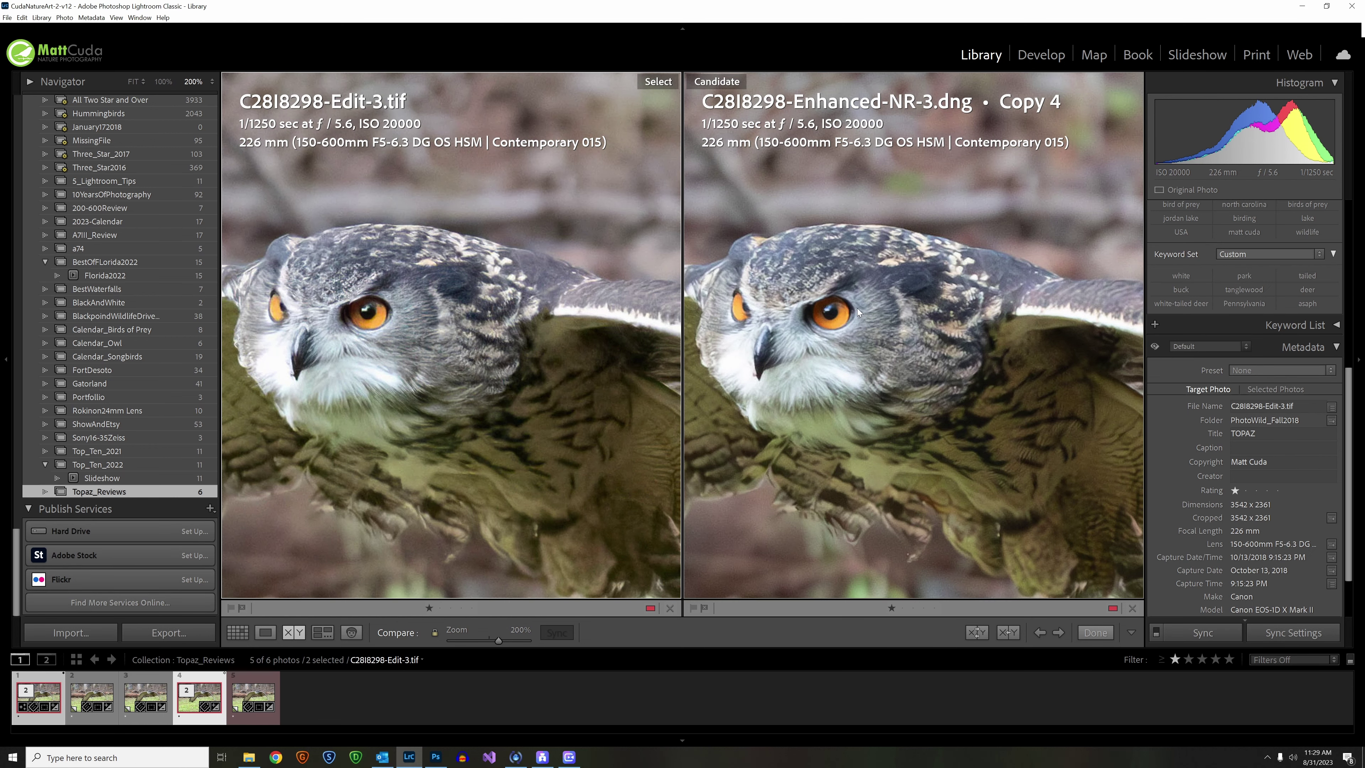
pyautogui.click(159, 81)
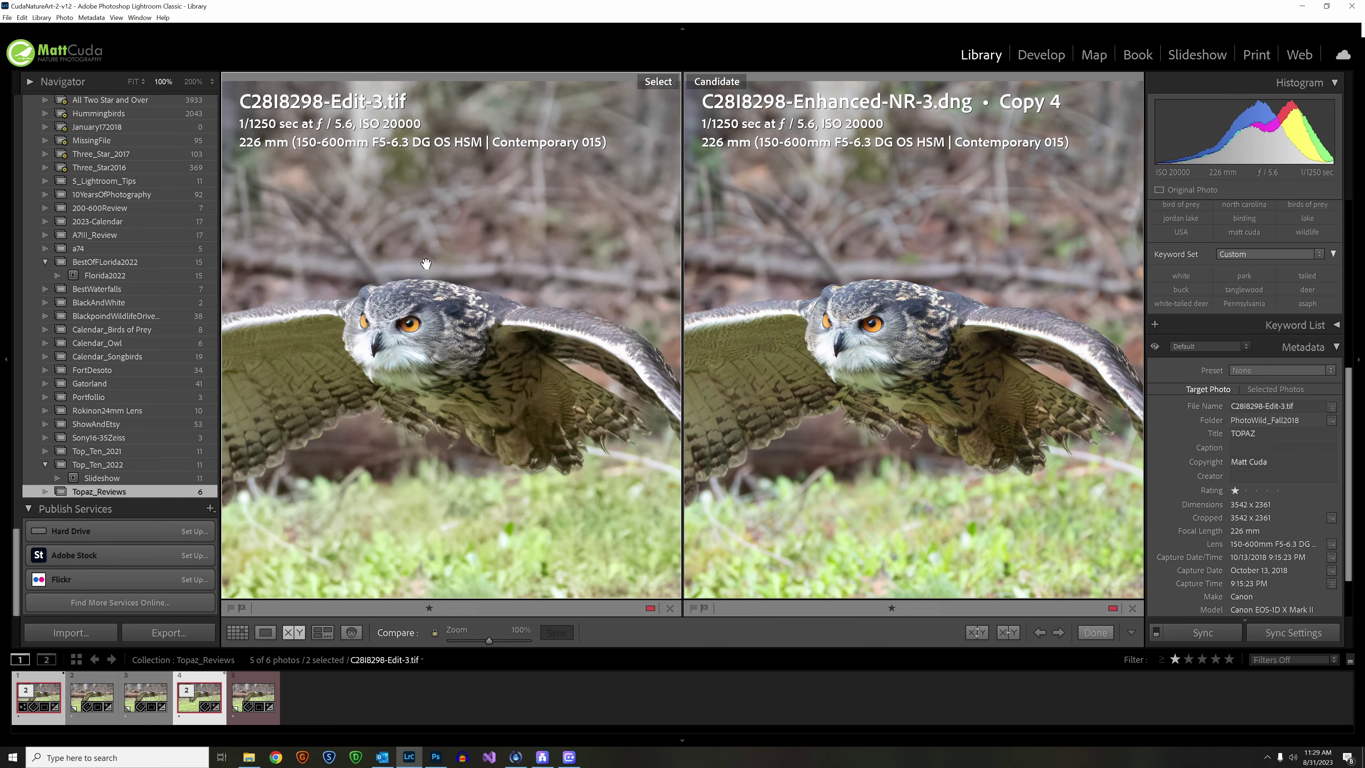
pyautogui.click(339, 210)
# Pan both compare views across the wing, log, and background, then zoom out to fit
pyautogui.click(339, 253)
pyautogui.moveTo(339, 254); pyautogui.dragTo(246, 418)
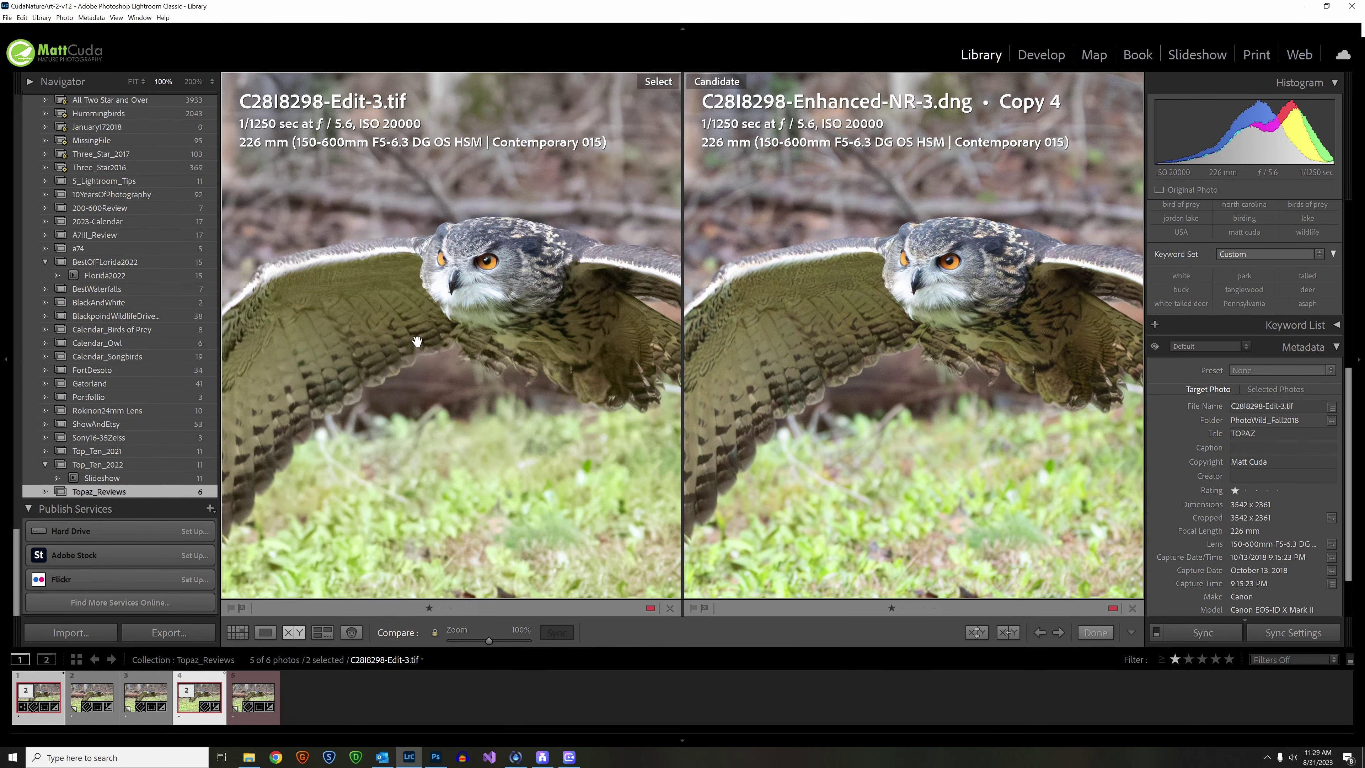
pyautogui.moveTo(417, 342); pyautogui.dragTo(344, 474)
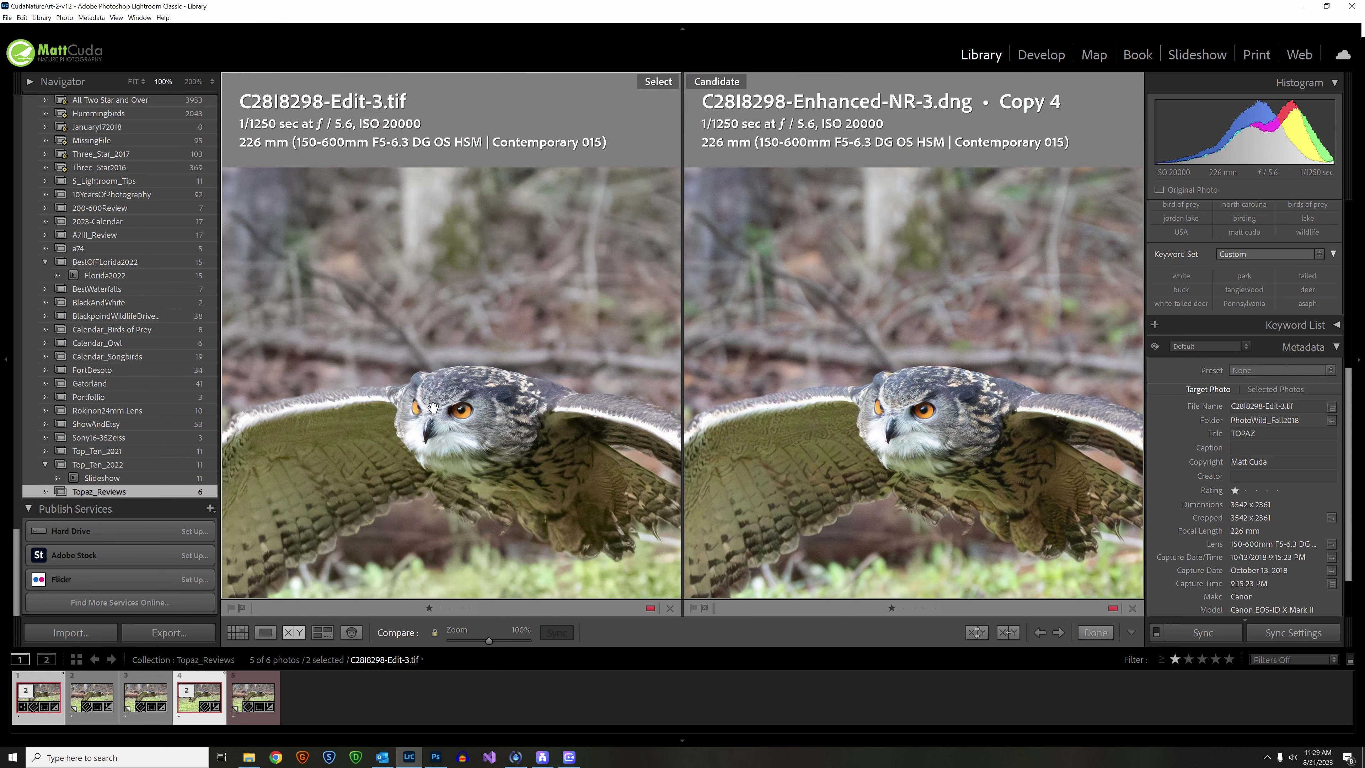
pyautogui.moveTo(362, 348); pyautogui.dragTo(324, 484)
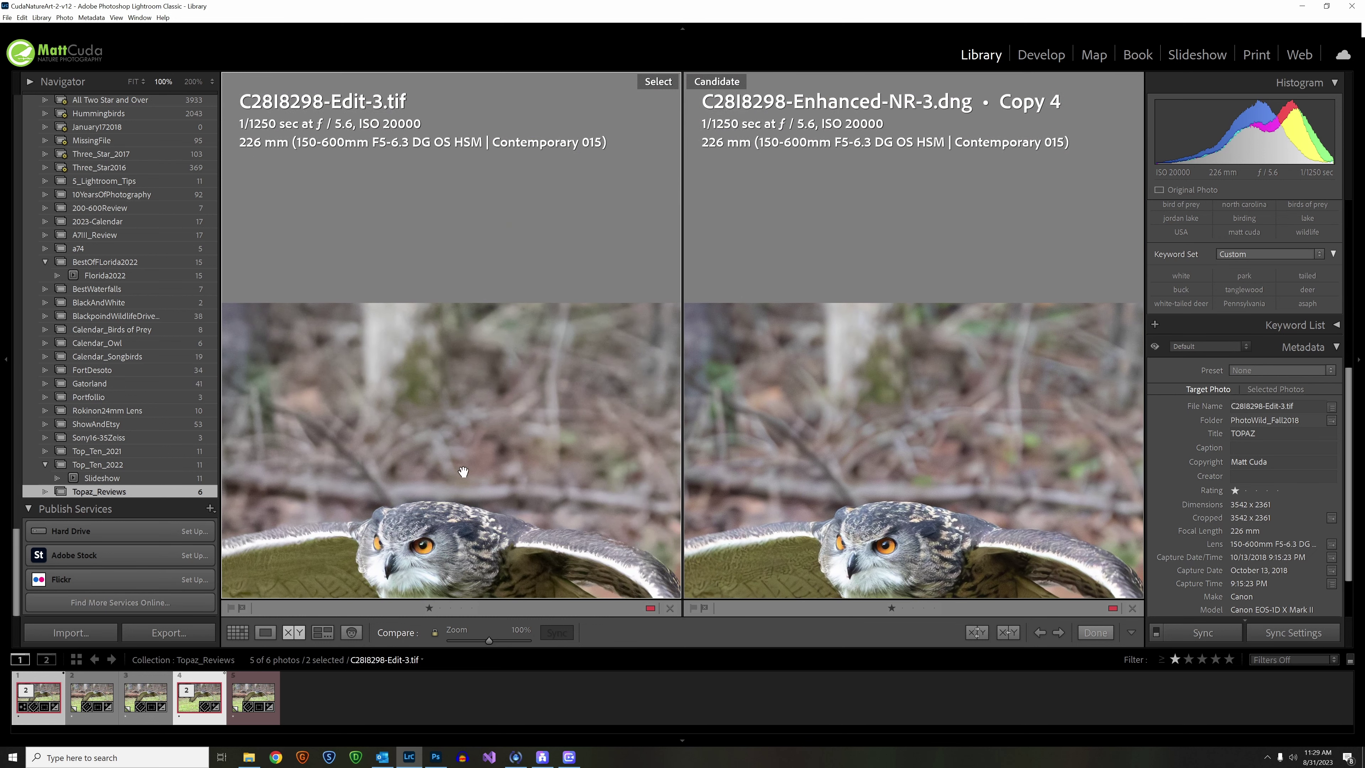
pyautogui.moveTo(485, 481); pyautogui.dragTo(335, 296)
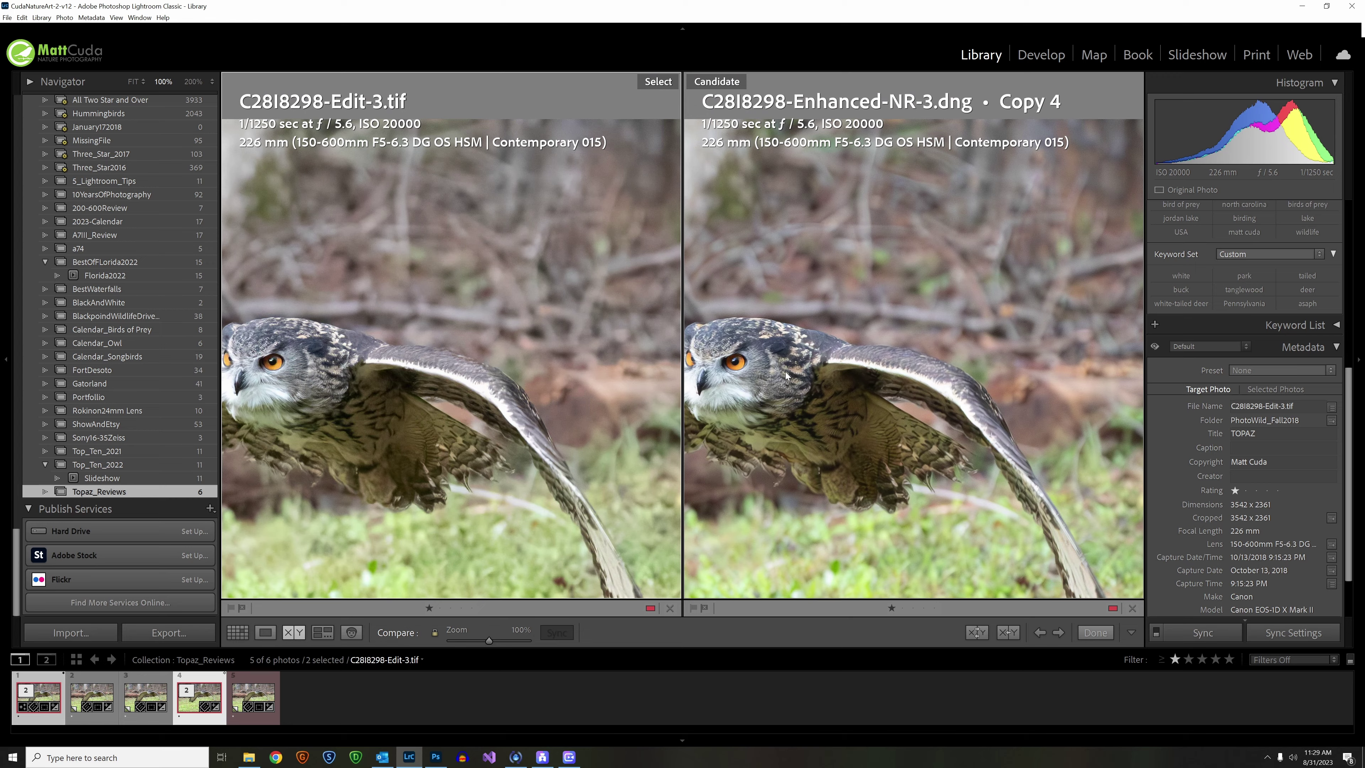
pyautogui.moveTo(784, 371); pyautogui.dragTo(924, 334)
pyautogui.moveTo(836, 296); pyautogui.dragTo(802, 386)
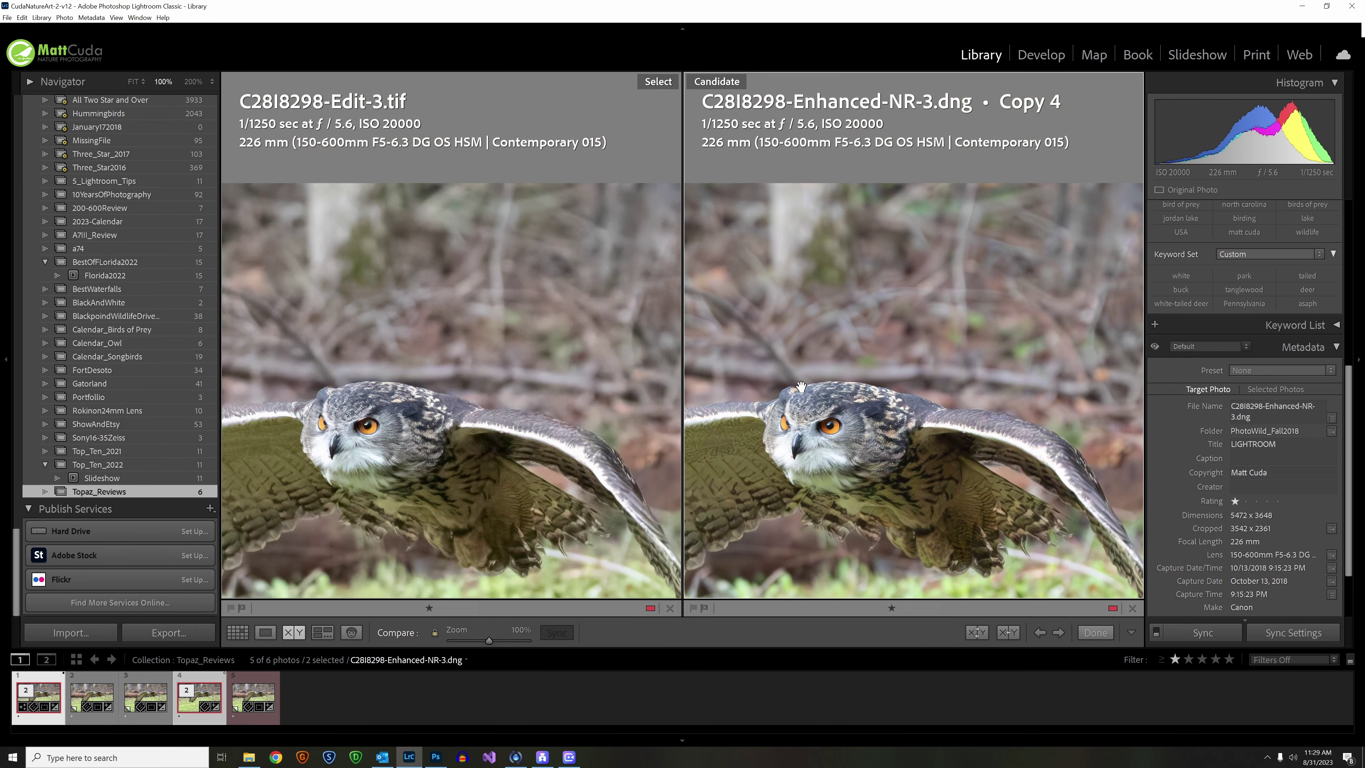
pyautogui.click(841, 444)
# Zoom both versions to 200% and pan around the owl's head and background above it
pyautogui.click(888, 384)
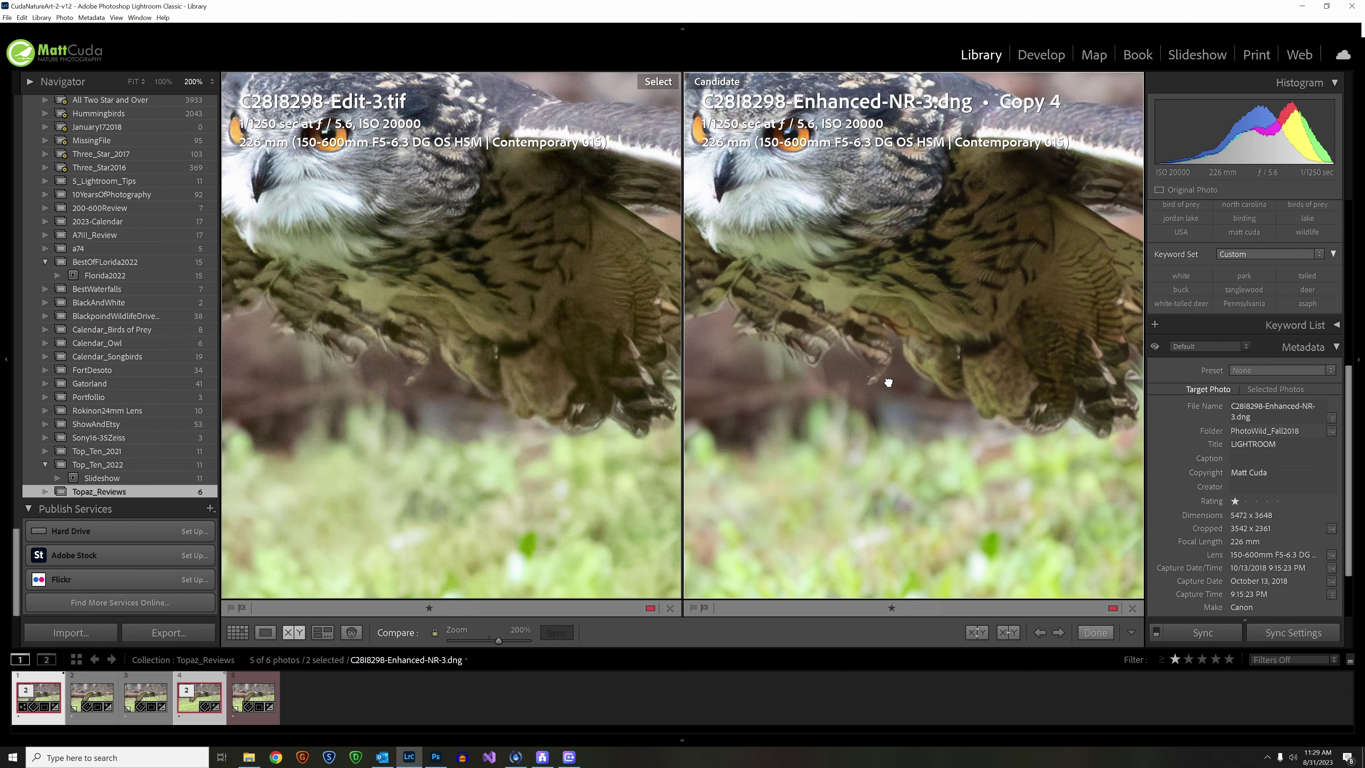
pyautogui.moveTo(896, 351); pyautogui.dragTo(902, 417)
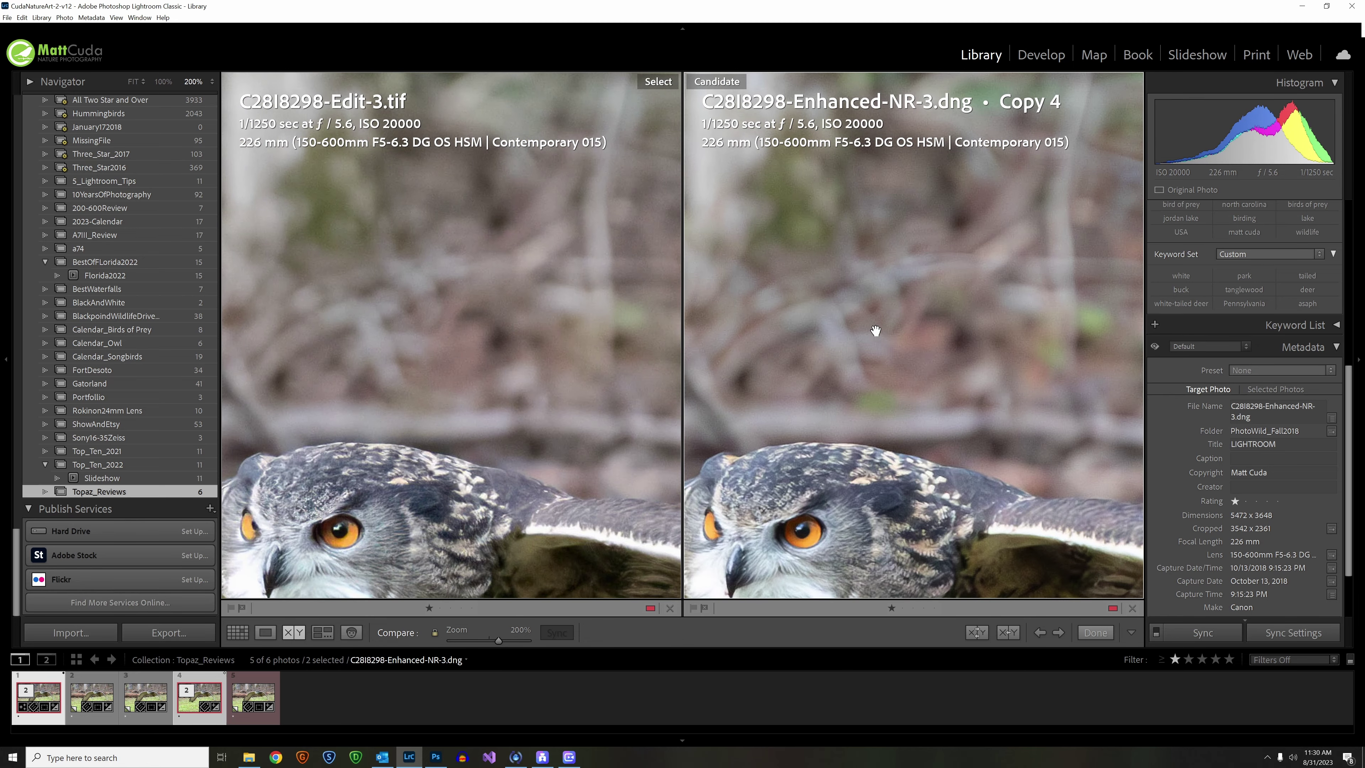
pyautogui.moveTo(877, 329); pyautogui.dragTo(880, 149)
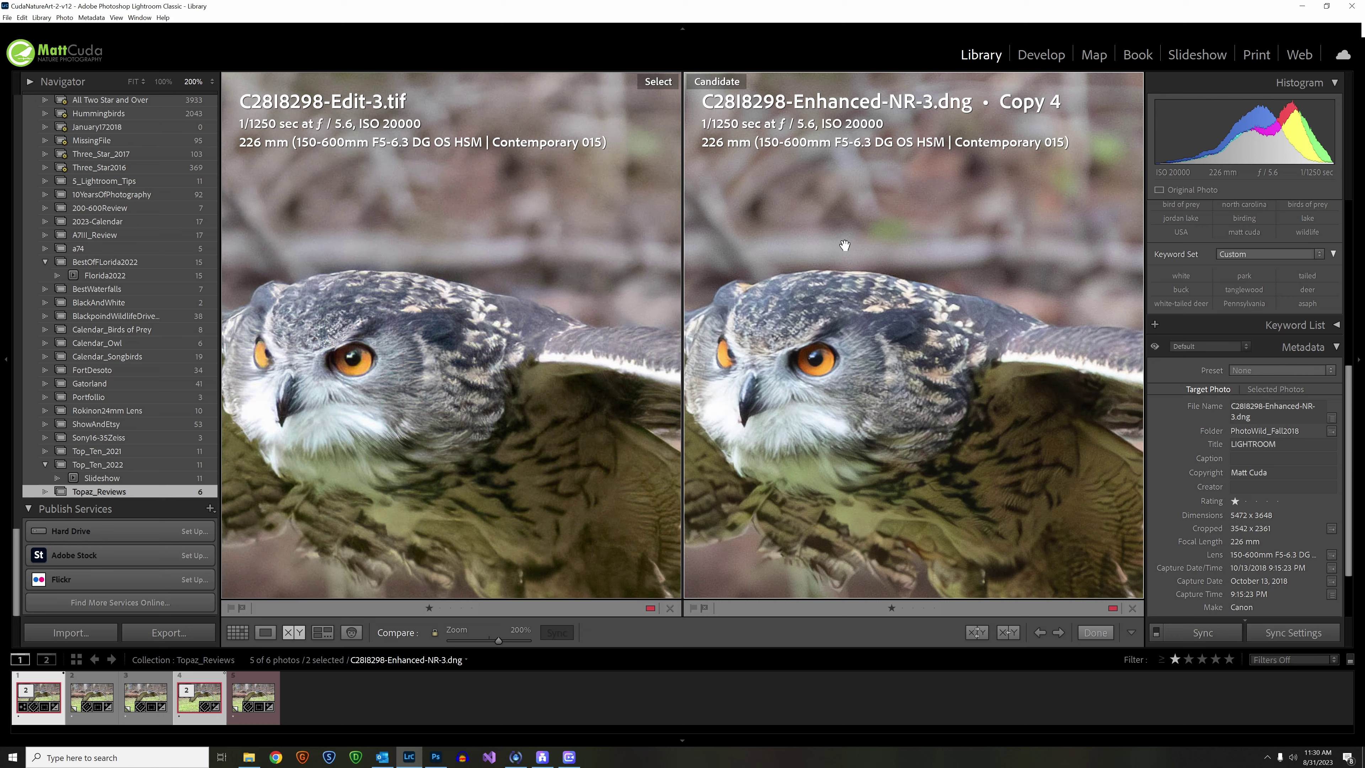
pyautogui.moveTo(905, 220); pyautogui.dragTo(905, 309)
pyautogui.moveTo(858, 437); pyautogui.dragTo(833, 266)
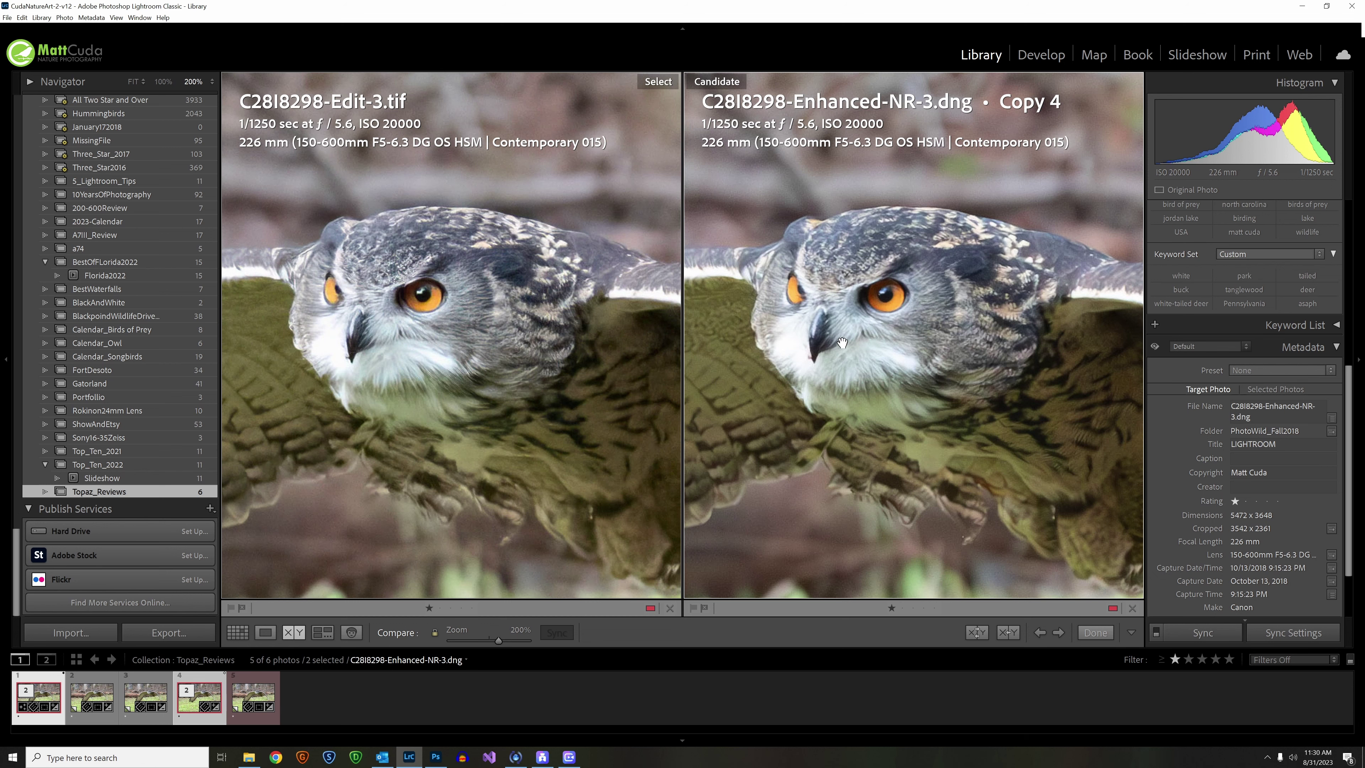
pyautogui.moveTo(848, 306); pyautogui.dragTo(860, 386)
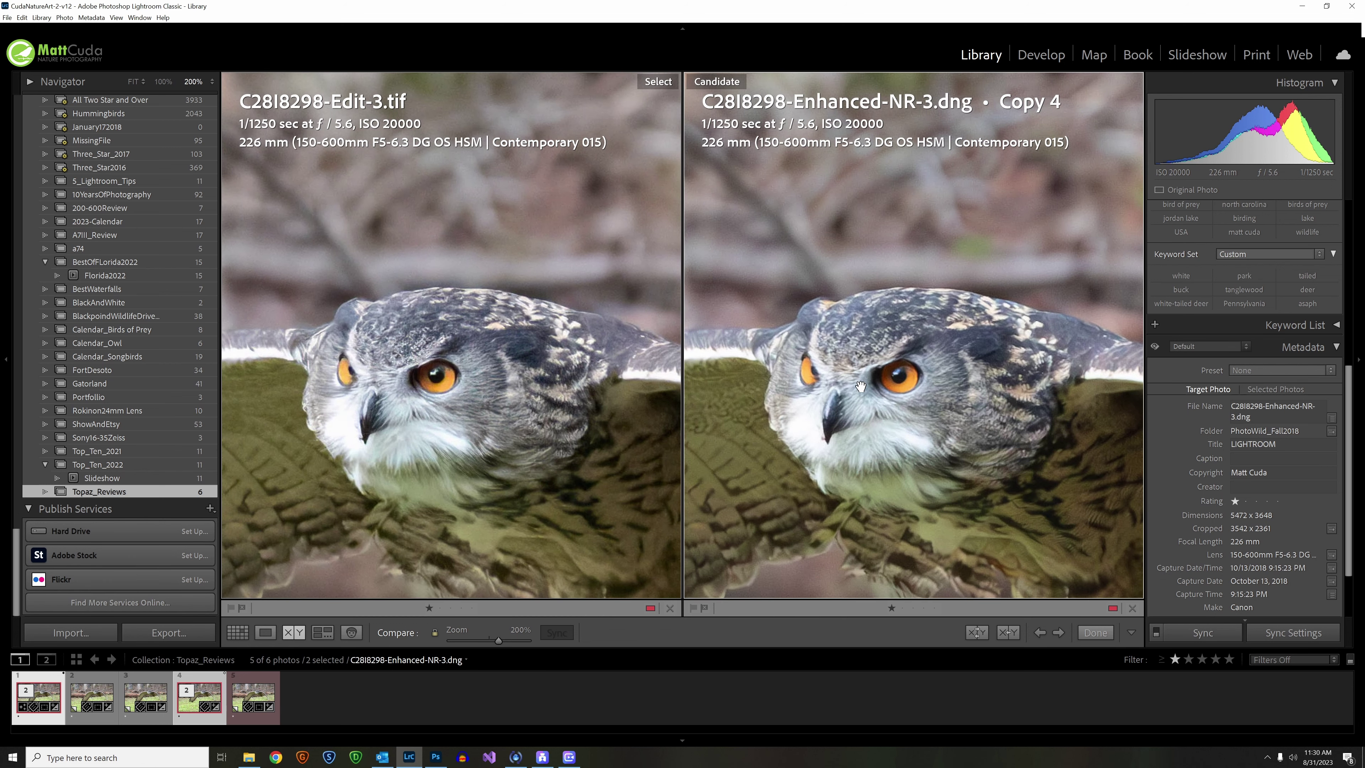
pyautogui.moveTo(848, 335); pyautogui.dragTo(867, 274)
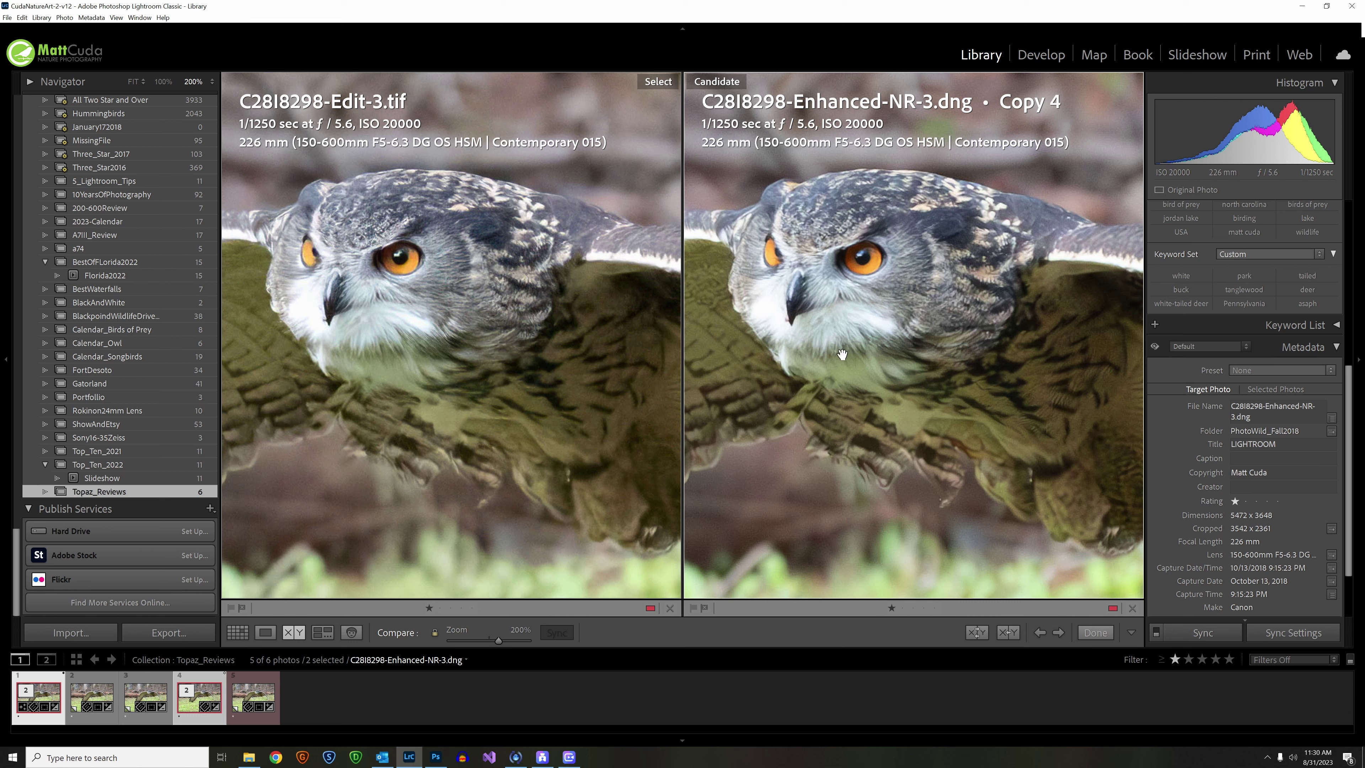
pyautogui.click(549, 261)
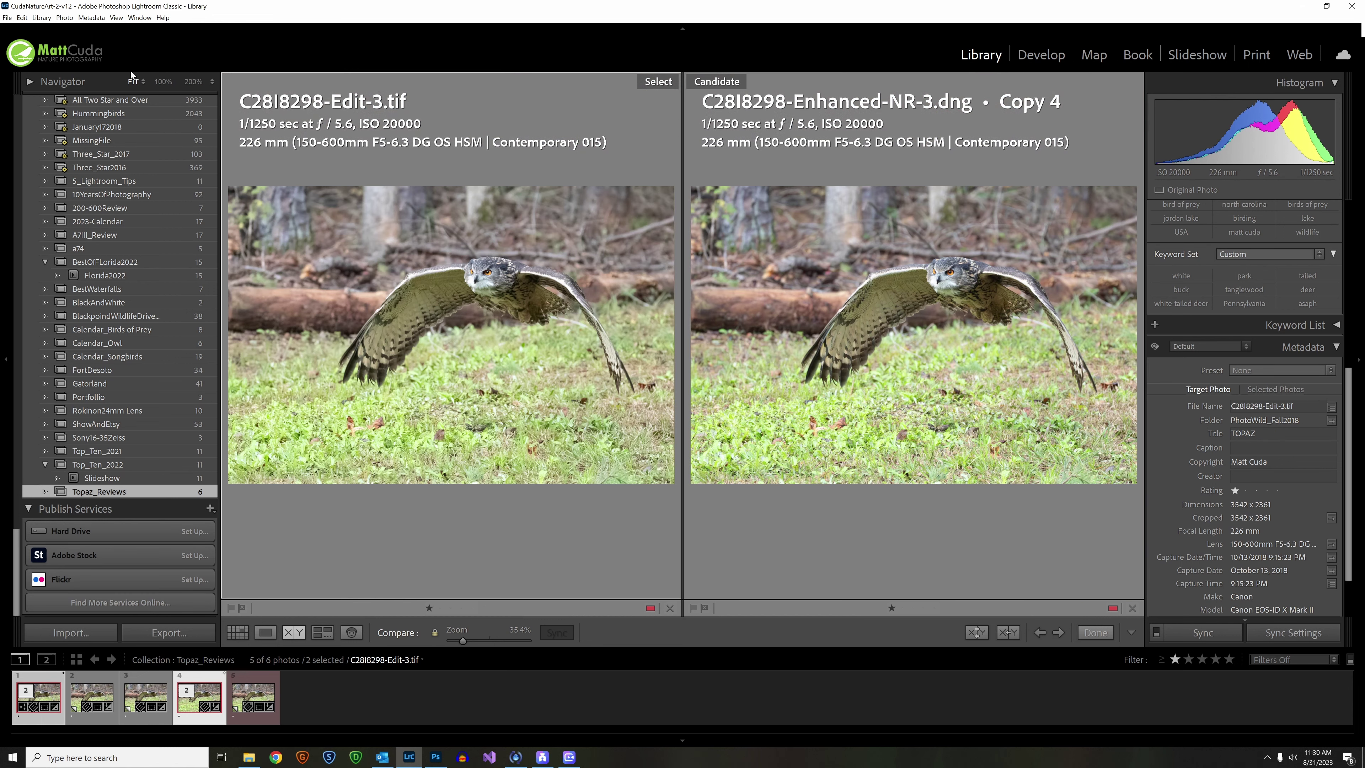